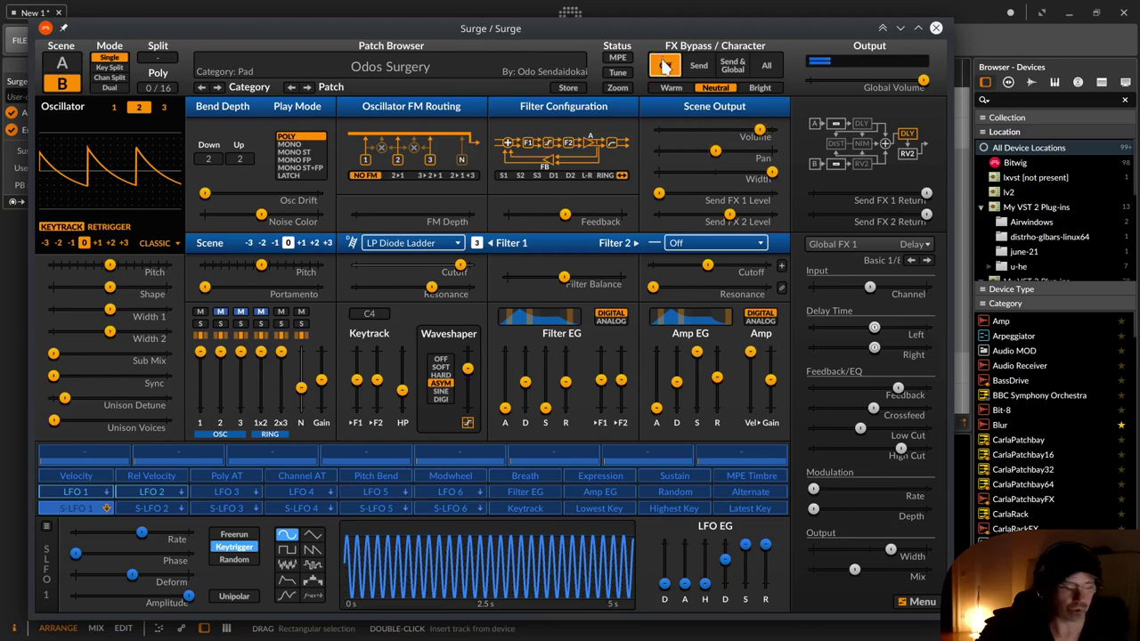
Toggle the FX bypass repeatedly between Off and Send to compare them, leaving it on Send.
{"action": "key", "text": "ctrl+super"}
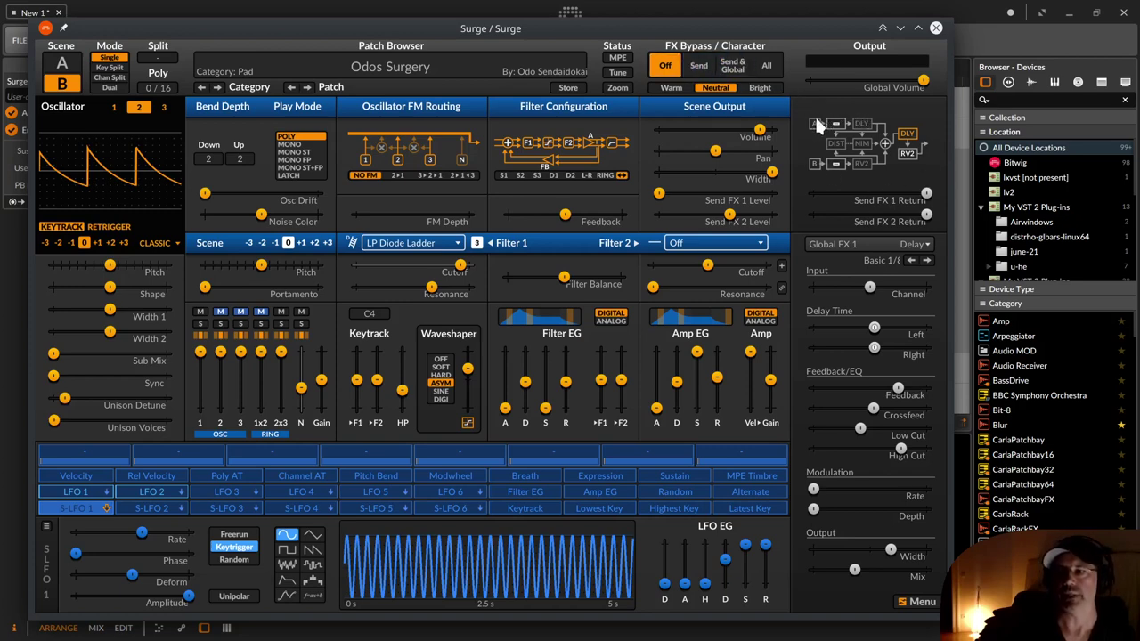
{"action": "left_click", "coordinate": [701, 71]}
{"action": "left_click", "coordinate": [666, 68]}
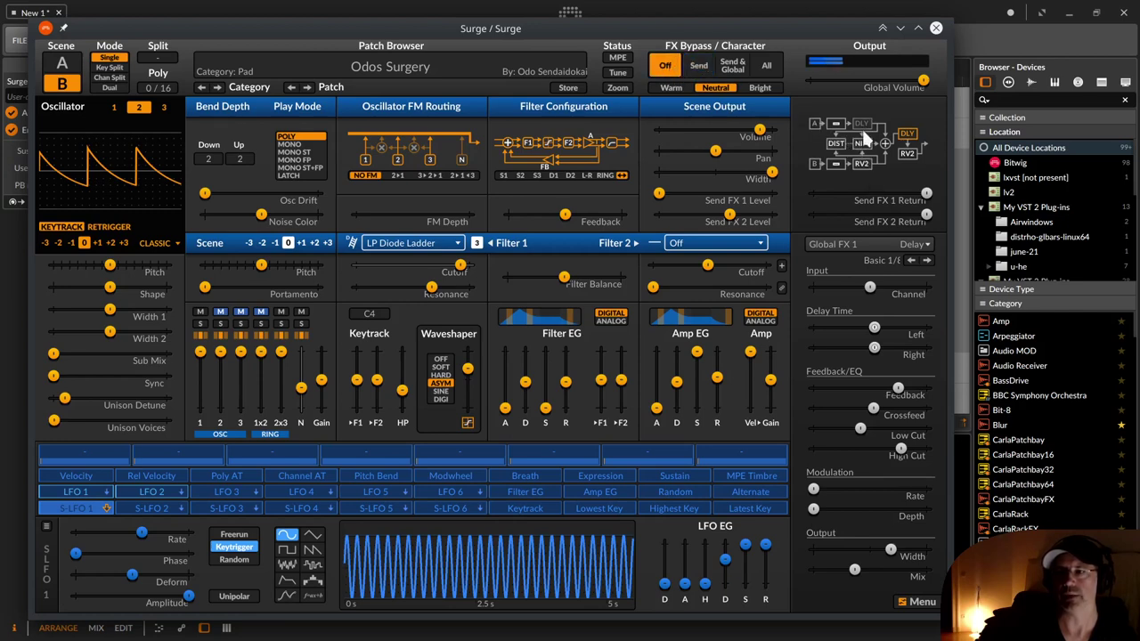
{"action": "left_click", "coordinate": [699, 65]}
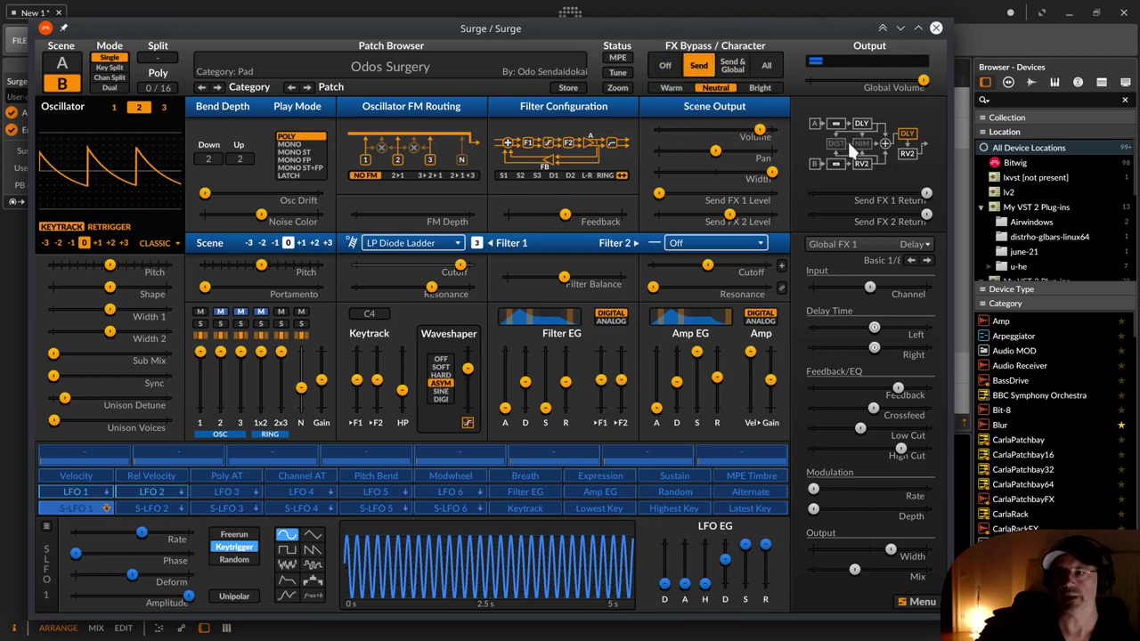
{"action": "left_click", "coordinate": [665, 65]}
{"action": "left_click", "coordinate": [702, 69]}
{"action": "left_click", "coordinate": [669, 69]}
{"action": "left_click", "coordinate": [702, 71]}
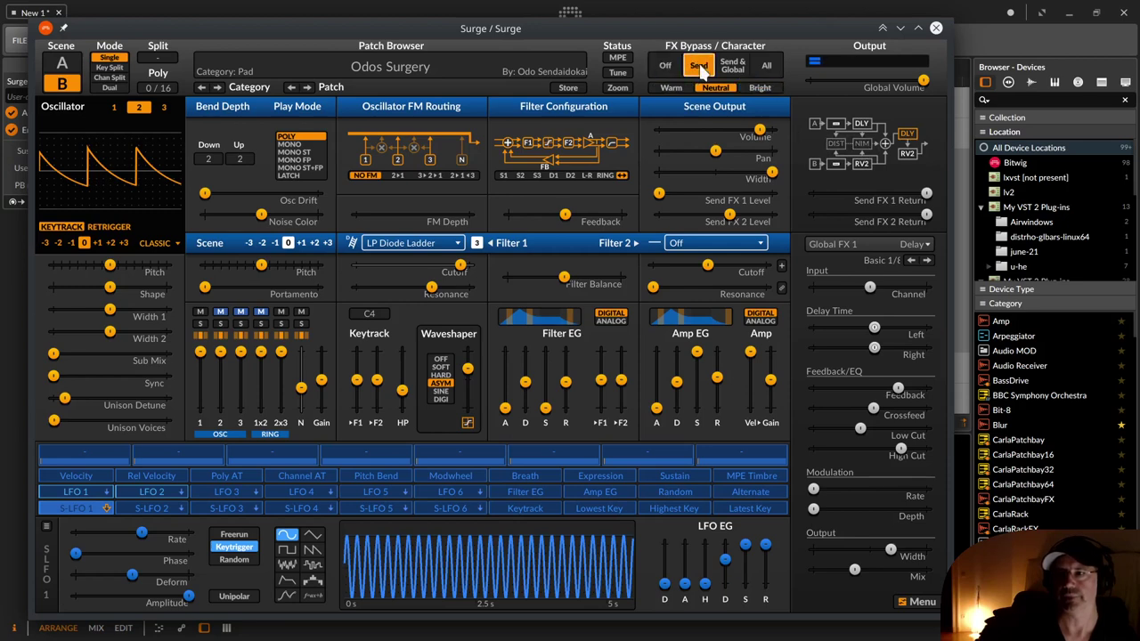
Try the Send & Global and All modes of the FX bypass, and return it to Off.
{"action": "left_click", "coordinate": [744, 71]}
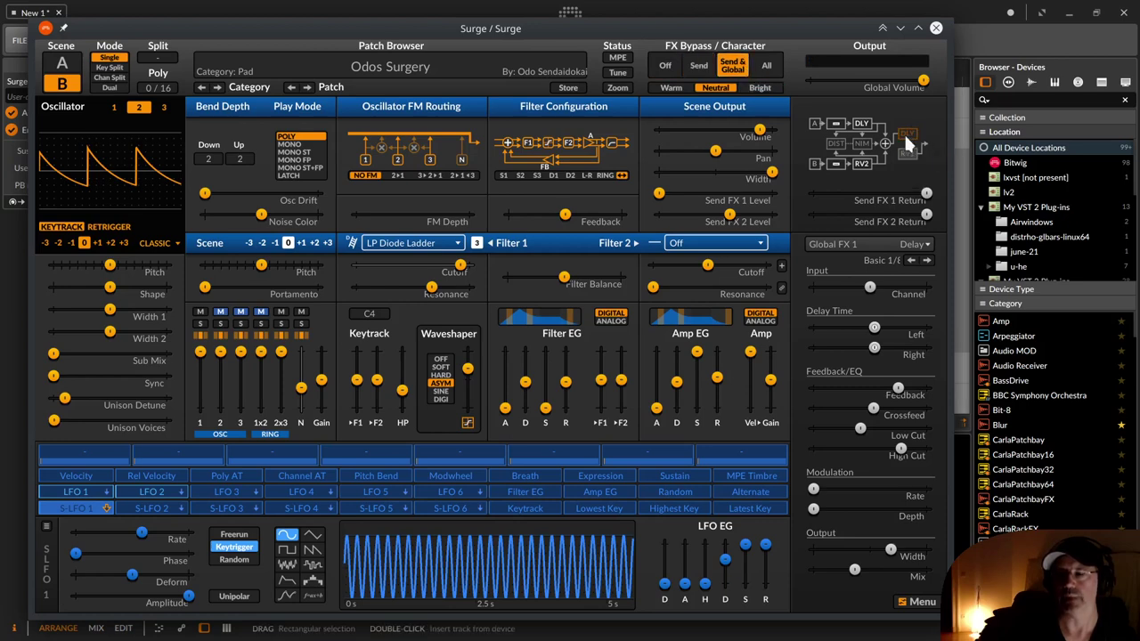
{"action": "left_click", "coordinate": [666, 70]}
{"action": "left_click", "coordinate": [732, 69]}
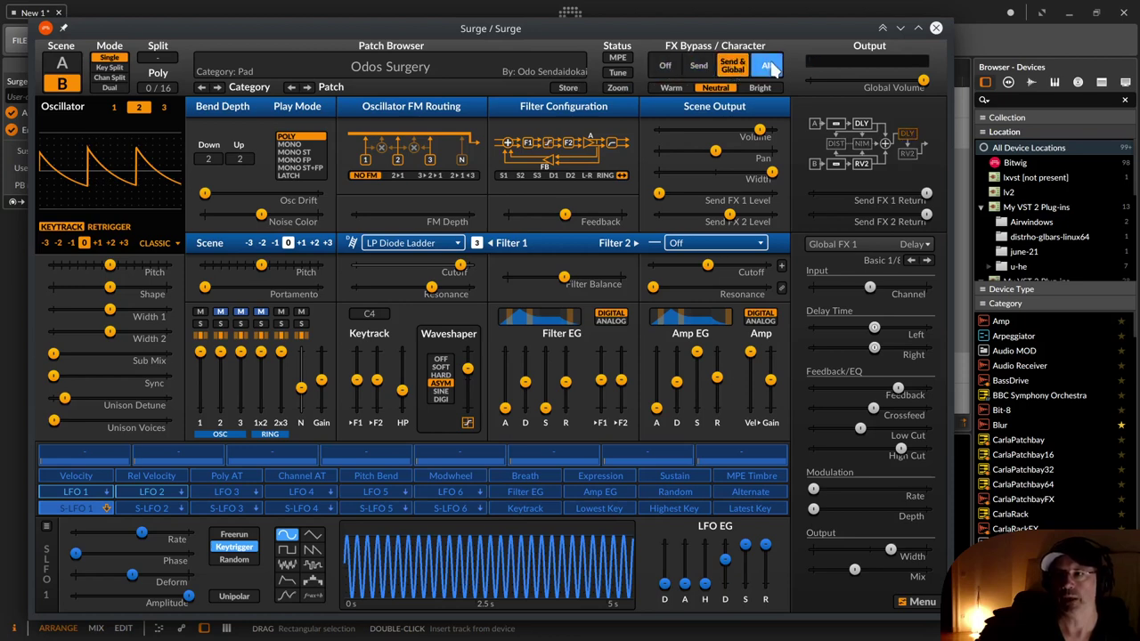
{"action": "left_click", "coordinate": [770, 66]}
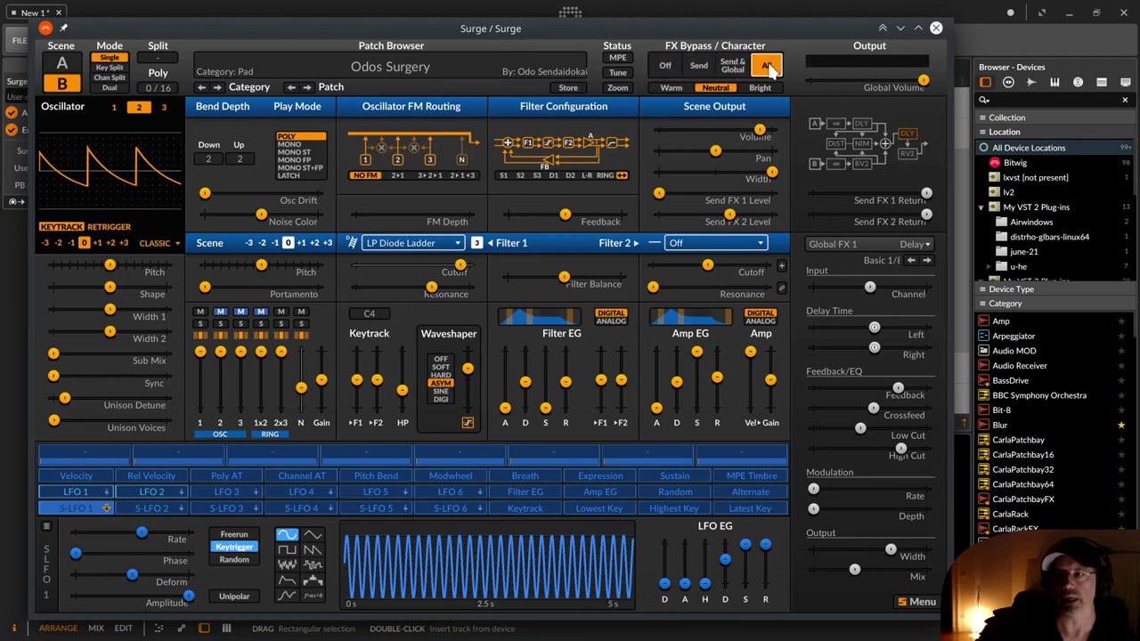
{"action": "left_click", "coordinate": [667, 72]}
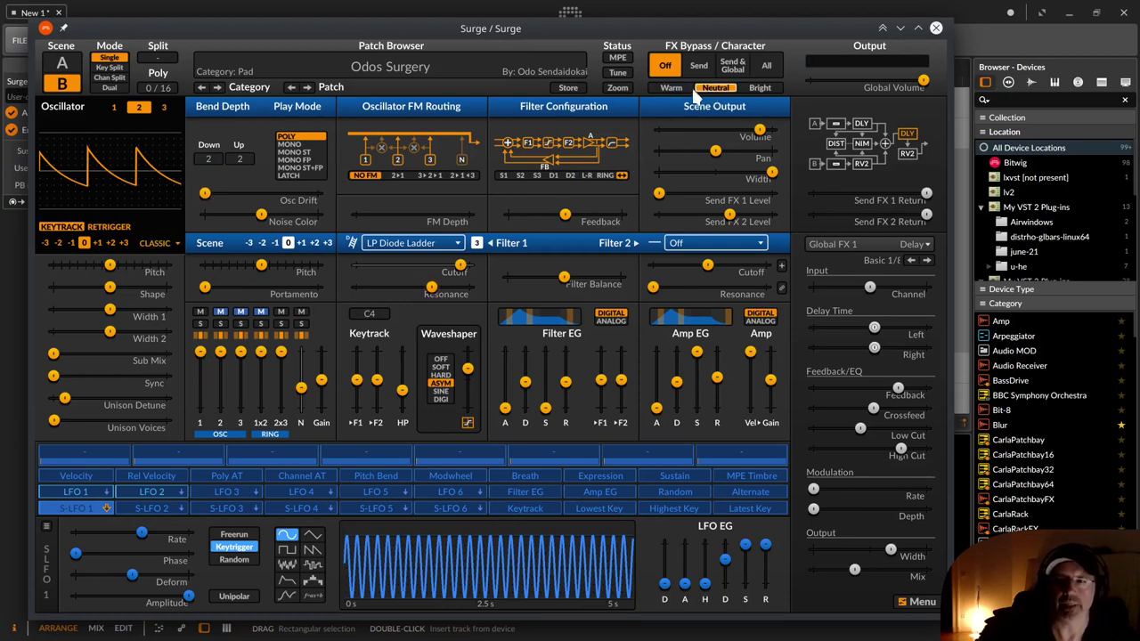
Try the Bright, Neutral and Warm character settings, and return the character to Neutral.
{"action": "left_click", "coordinate": [758, 89]}
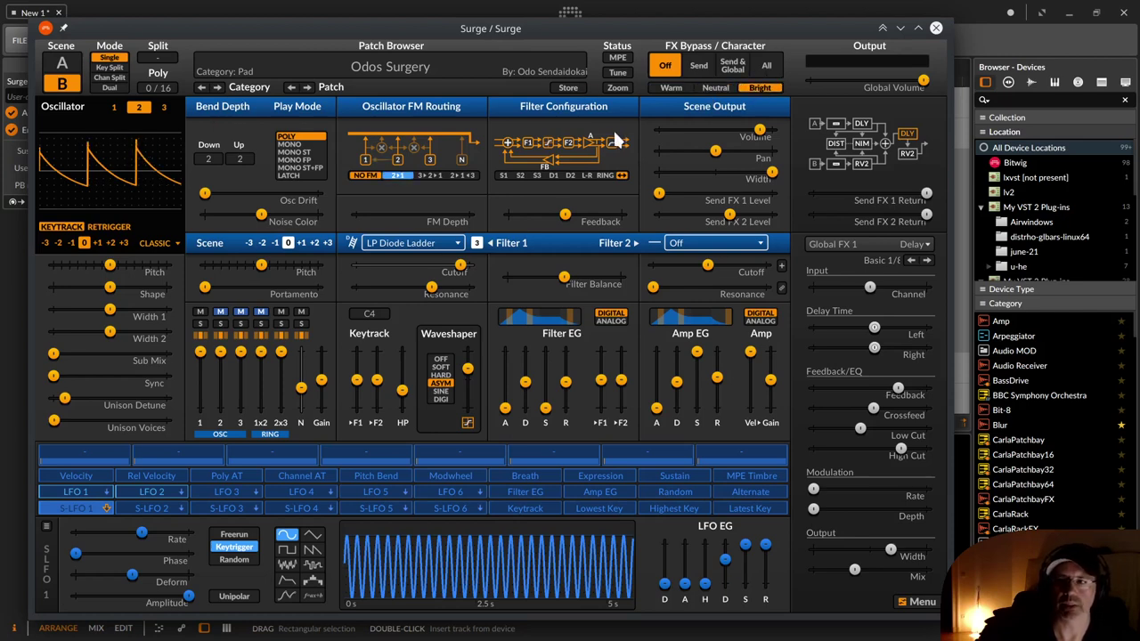
{"action": "left_click", "coordinate": [717, 86]}
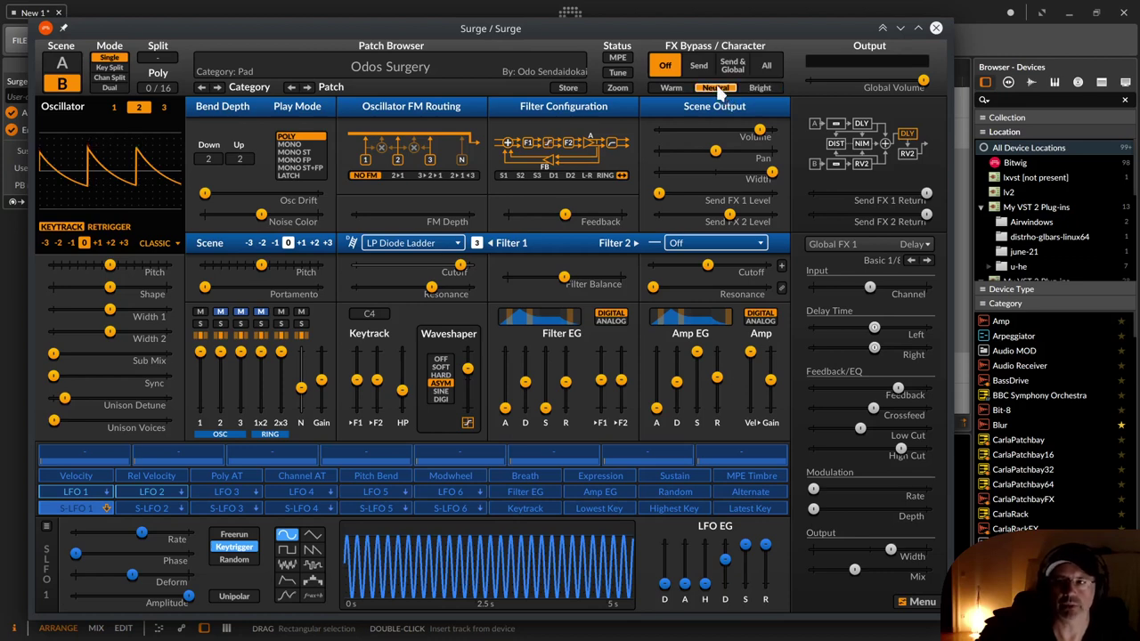
{"action": "left_click", "coordinate": [673, 87]}
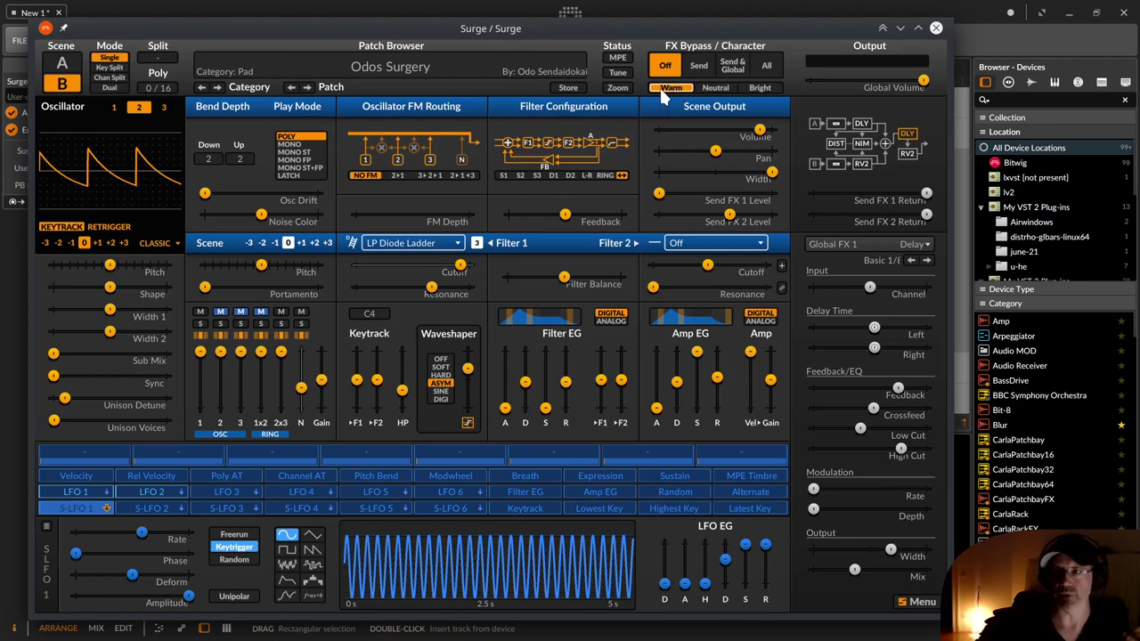
{"action": "left_click", "coordinate": [715, 87]}
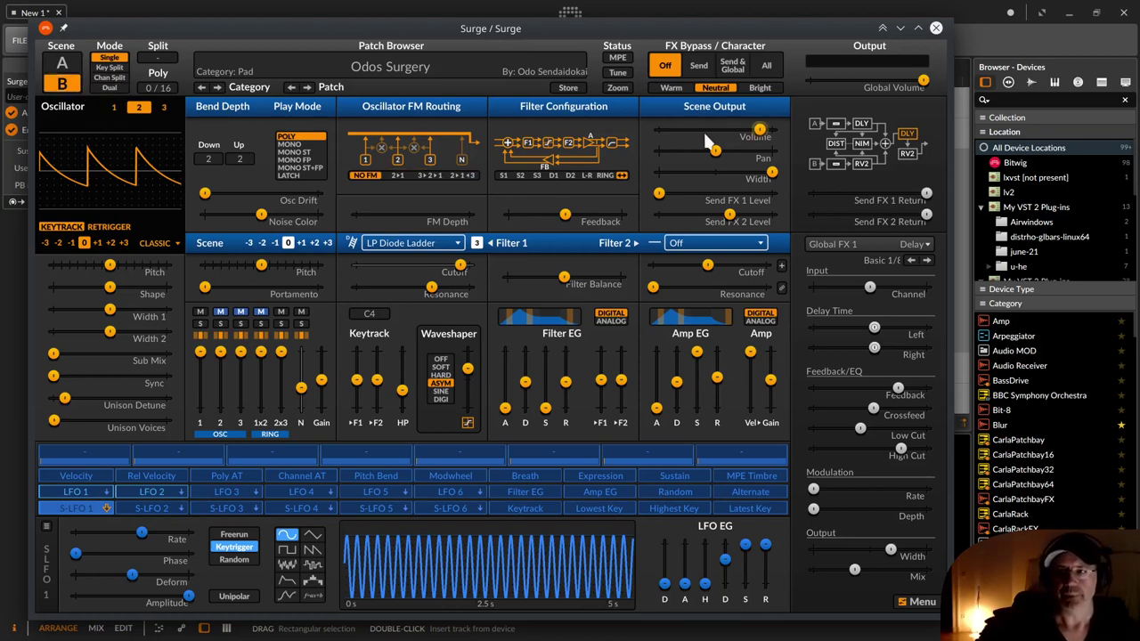
Set the FX bypass to Send, and move the scene output's Pan fully left and back to centre.
{"action": "mouse_move", "coordinate": [759, 130]}
{"action": "left_mouse_down"}
{"action": "mouse_move", "coordinate": [735, 132]}
{"action": "mouse_move", "coordinate": [760, 131]}
{"action": "left_mouse_up"}
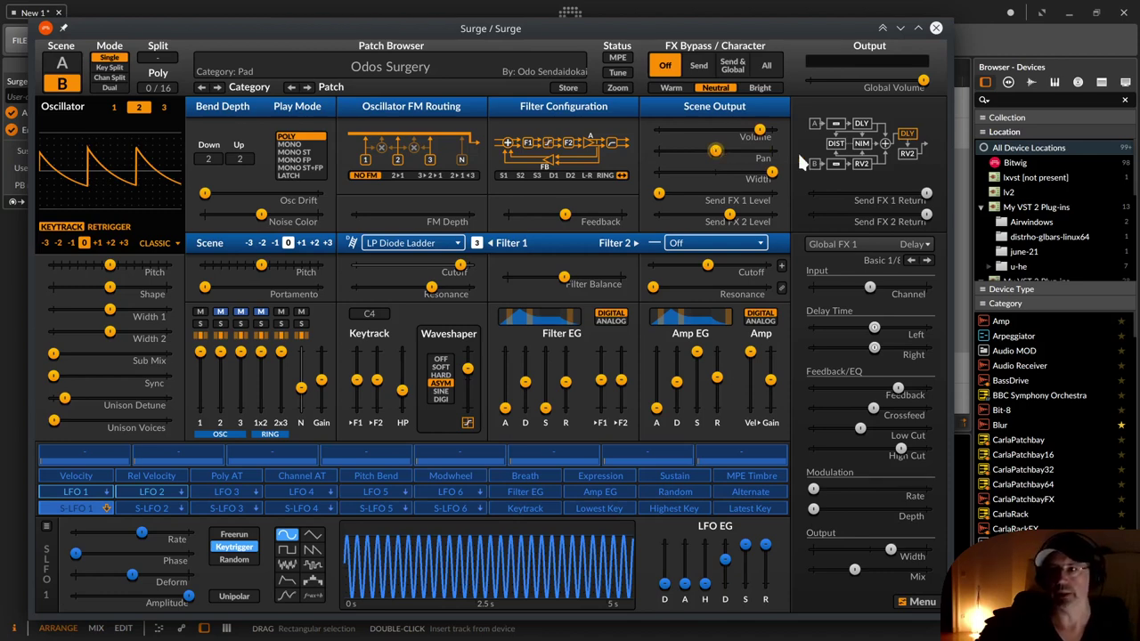
{"action": "left_click", "coordinate": [705, 67]}
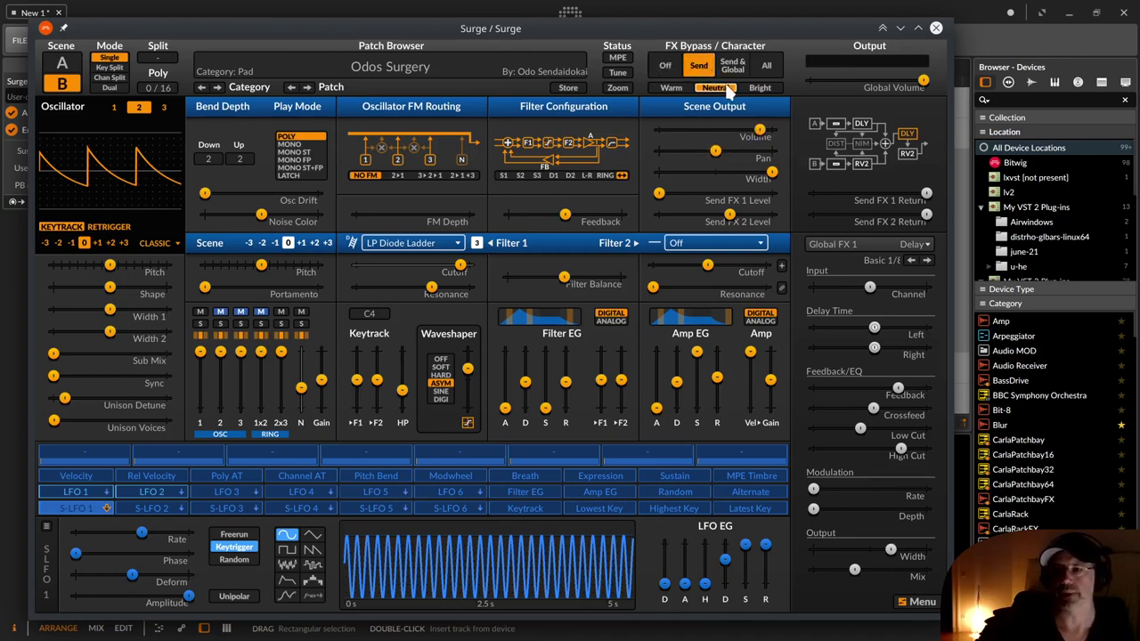
{"action": "left_click_drag", "start_coordinate": [713, 153], "coordinate": [657, 154]}
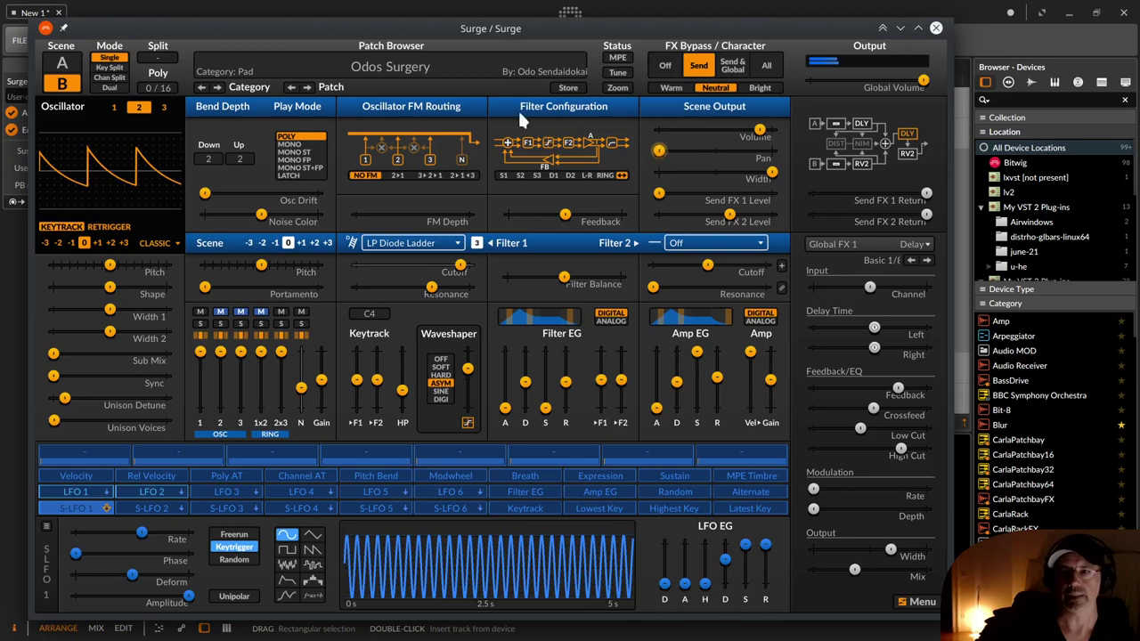
{"action": "left_click_drag", "start_coordinate": [659, 150], "coordinate": [715, 153]}
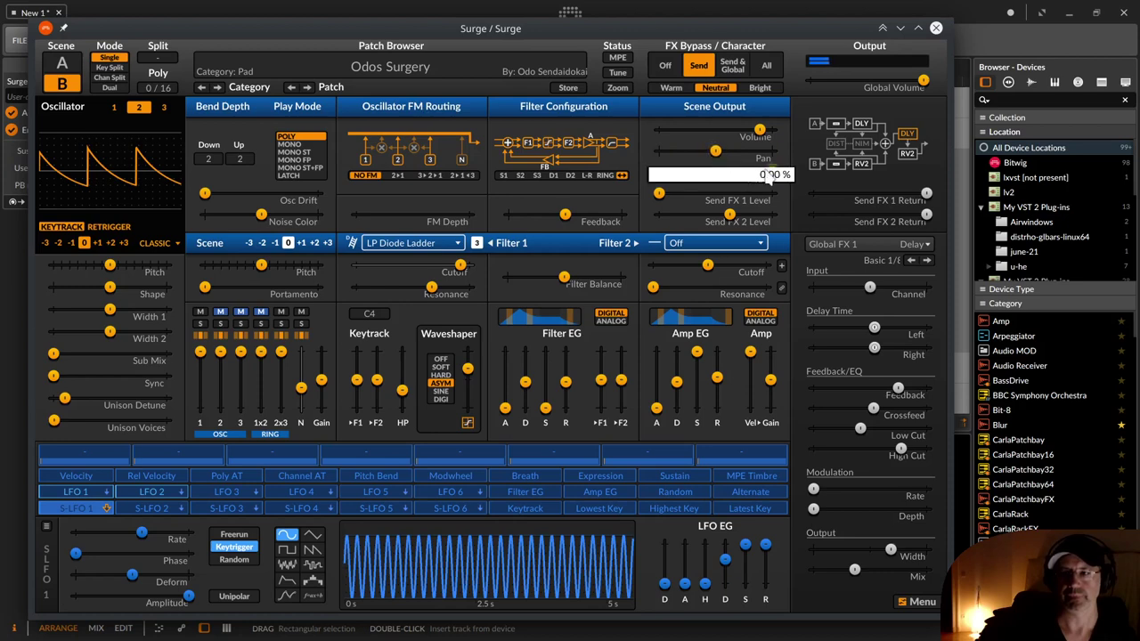
Move the Surge window lower, and try out the scene output's Width slider, leaving it at 100%.
{"action": "mouse_move", "coordinate": [774, 177]}
{"action": "left_mouse_down"}
{"action": "mouse_move", "coordinate": [660, 177]}
{"action": "mouse_move", "coordinate": [651, 190]}
{"action": "mouse_move", "coordinate": [782, 177]}
{"action": "left_mouse_up"}
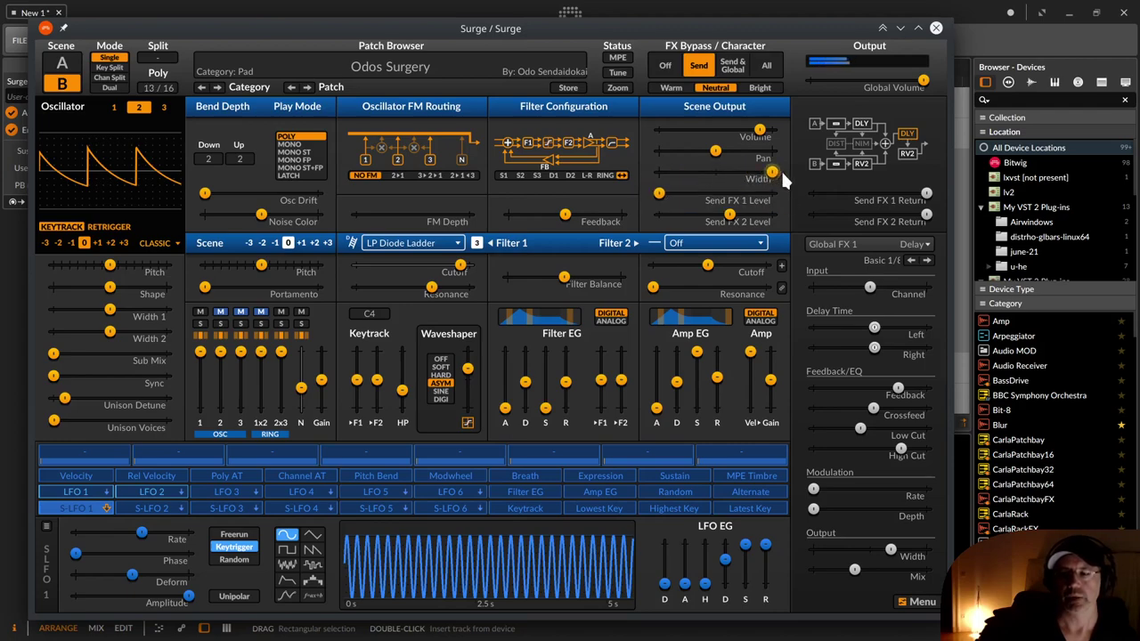
{"action": "left_click_drag", "start_coordinate": [713, 16], "coordinate": [756, 41]}
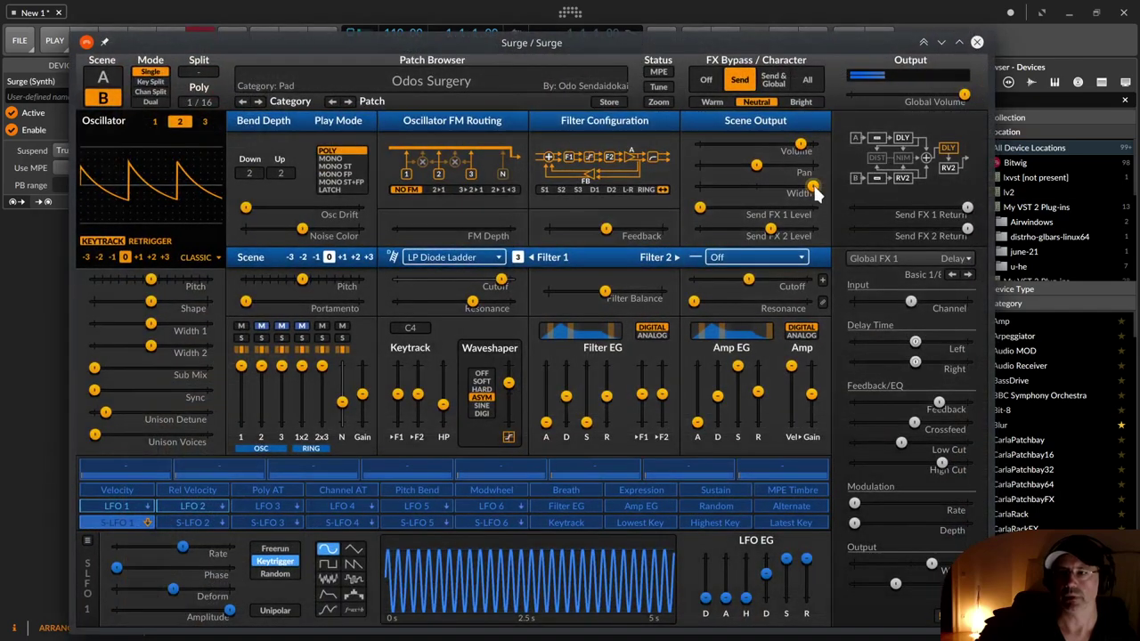
{"action": "mouse_move", "coordinate": [813, 188]}
{"action": "left_mouse_down"}
{"action": "mouse_move", "coordinate": [712, 196]}
{"action": "mouse_move", "coordinate": [818, 194]}
{"action": "left_mouse_up"}
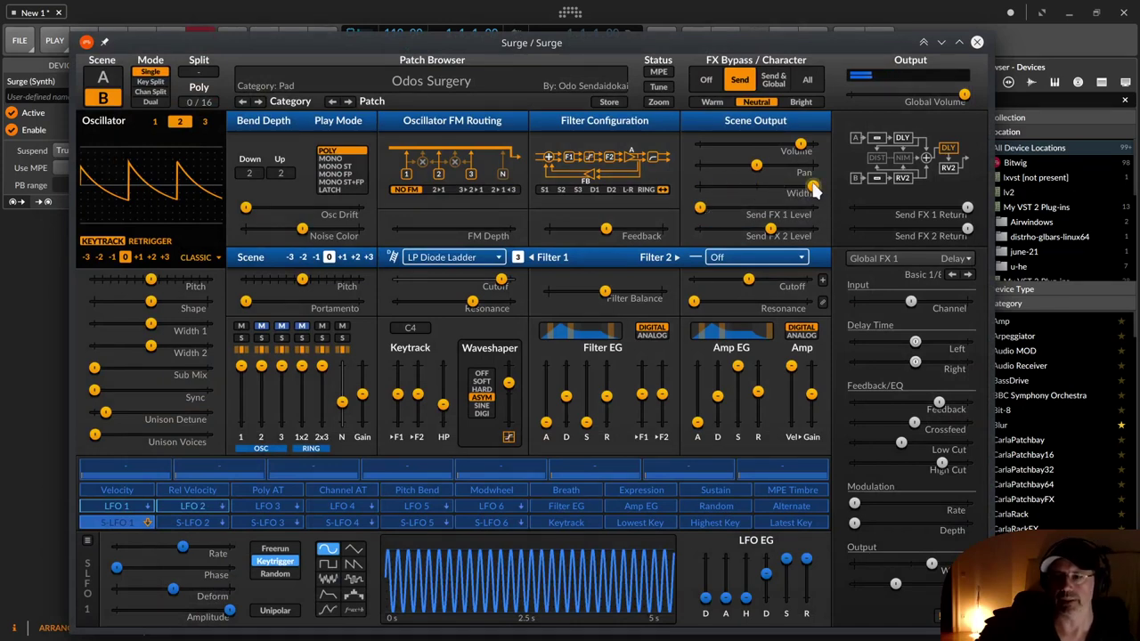
{"action": "right_click", "coordinate": [814, 189]}
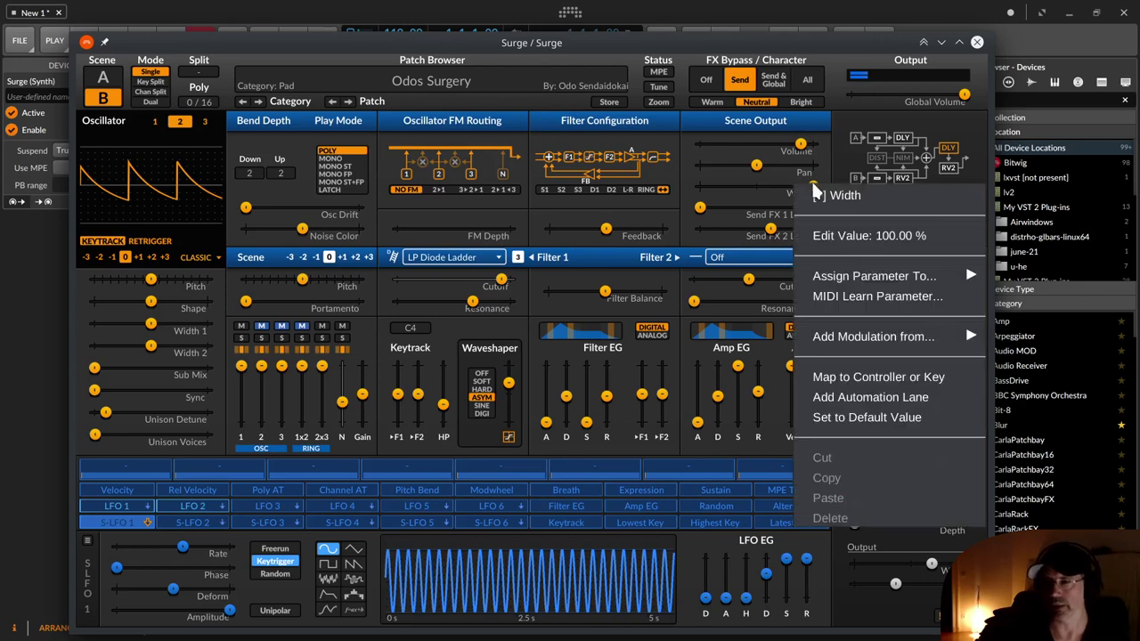
{"action": "left_click", "coordinate": [777, 198]}
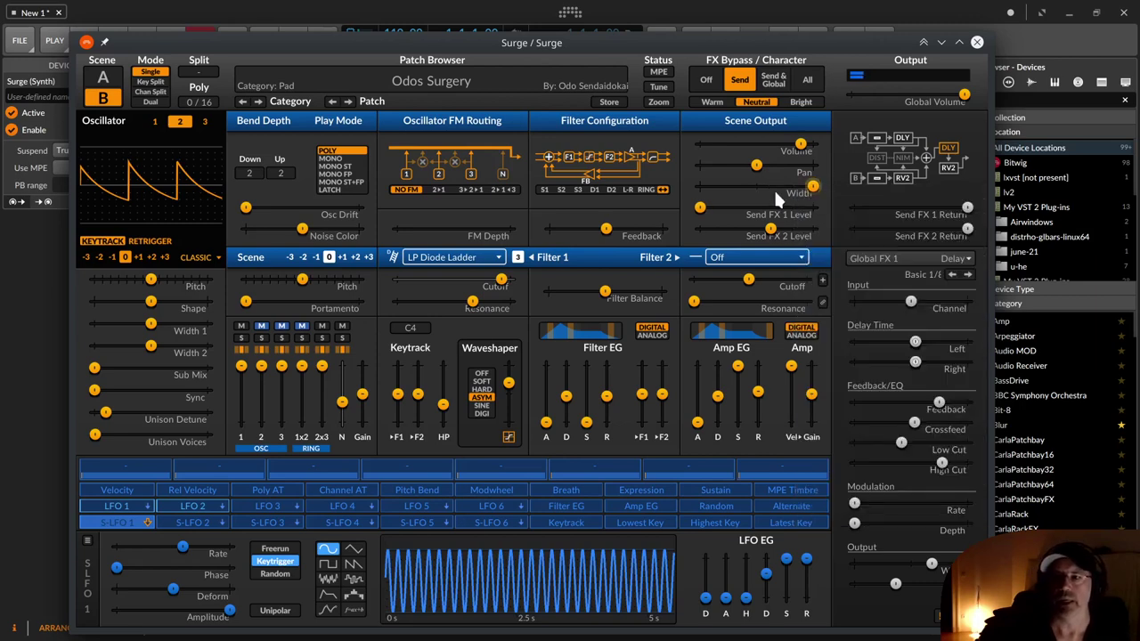
{"action": "left_click", "coordinate": [812, 189]}
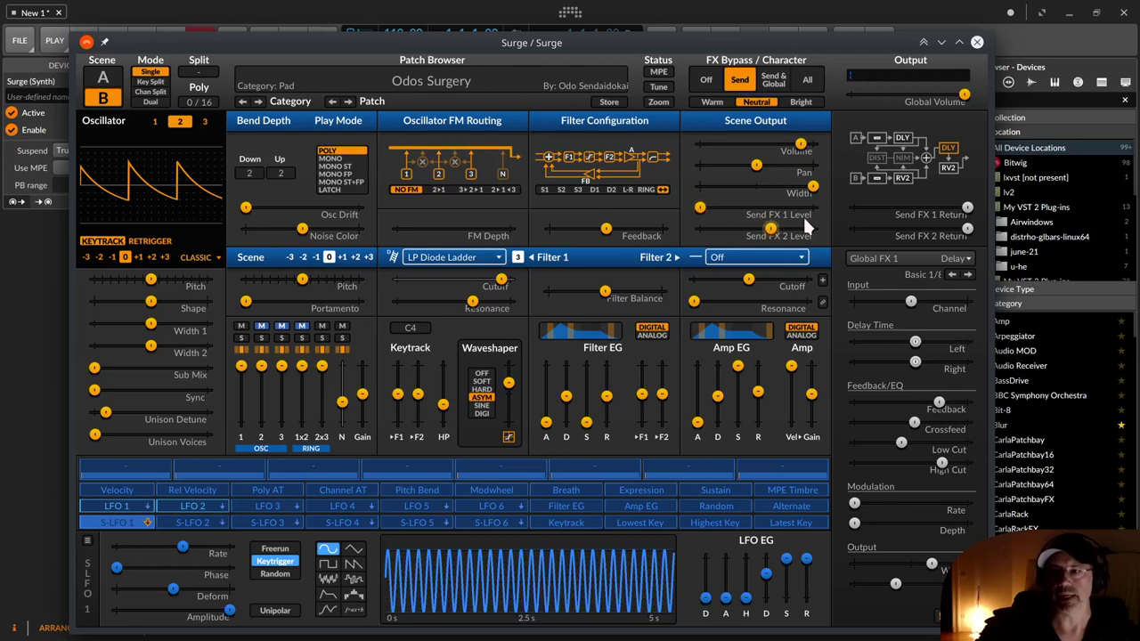
Examine the Distortion settings of Send FX 1 and the Nimbus settings of Send FX 2, returning to the Distortion.
{"action": "left_click", "coordinate": [872, 154]}
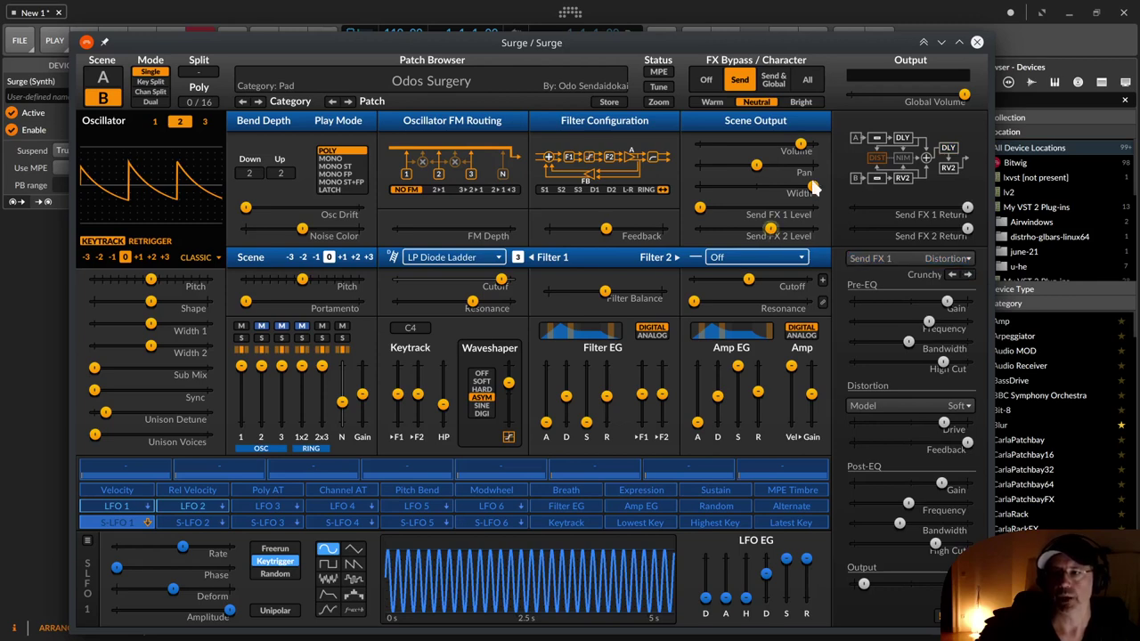
{"action": "left_click", "coordinate": [901, 157]}
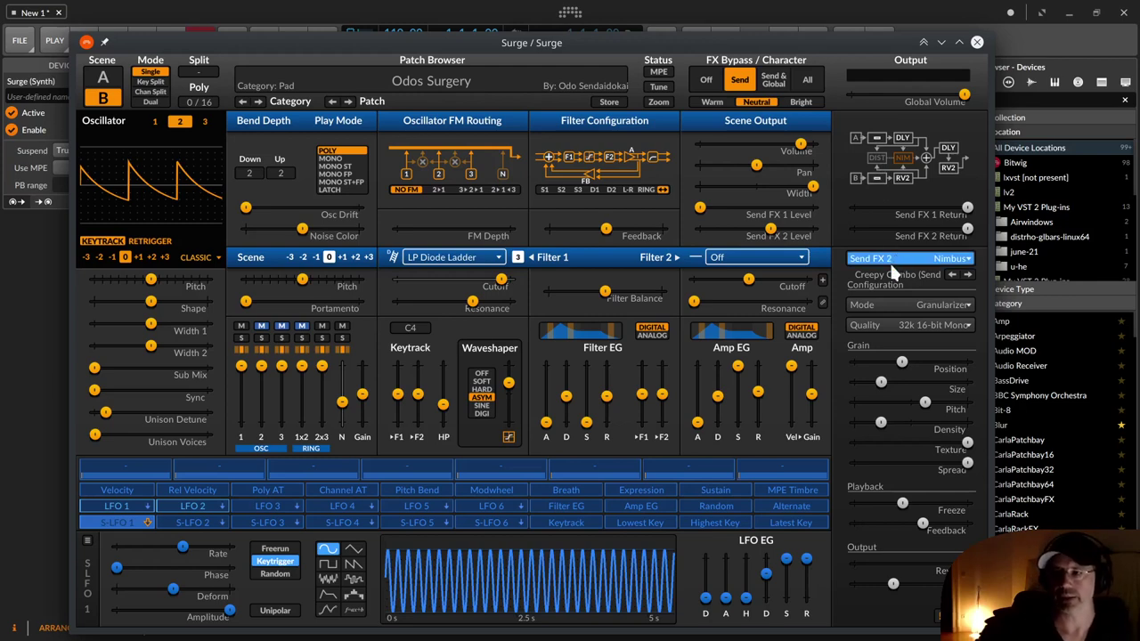
{"action": "left_click", "coordinate": [878, 157]}
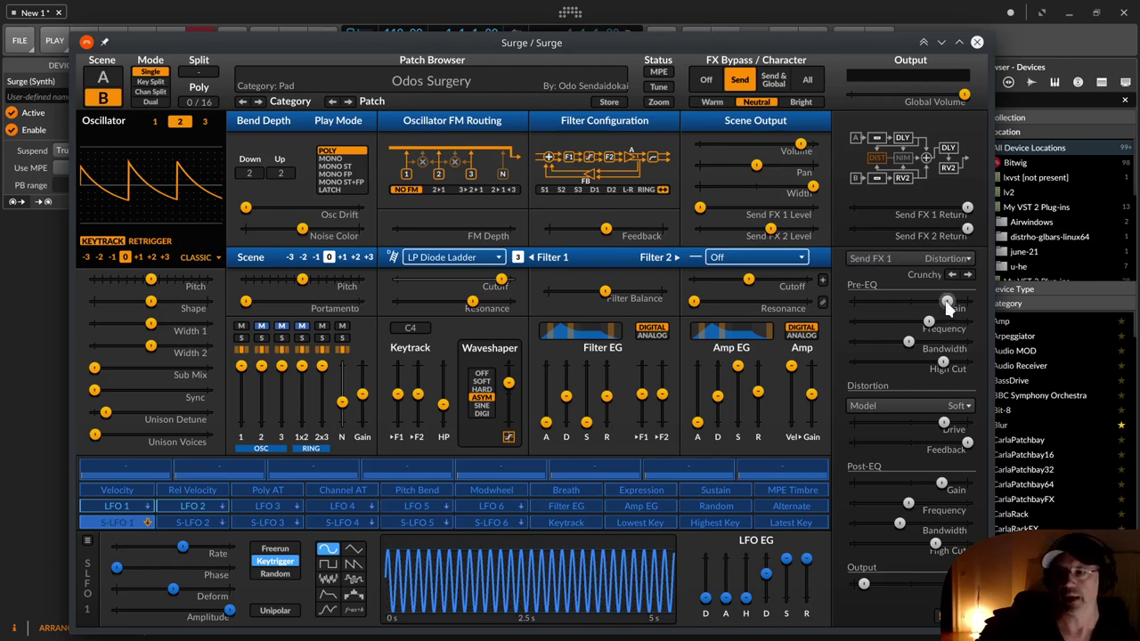
Lower the Distortion's Pre-EQ Gain on Send FX 1 and raise the Send FX 1 Level almost to maximum.
{"action": "left_click_drag", "start_coordinate": [947, 303], "coordinate": [874, 309]}
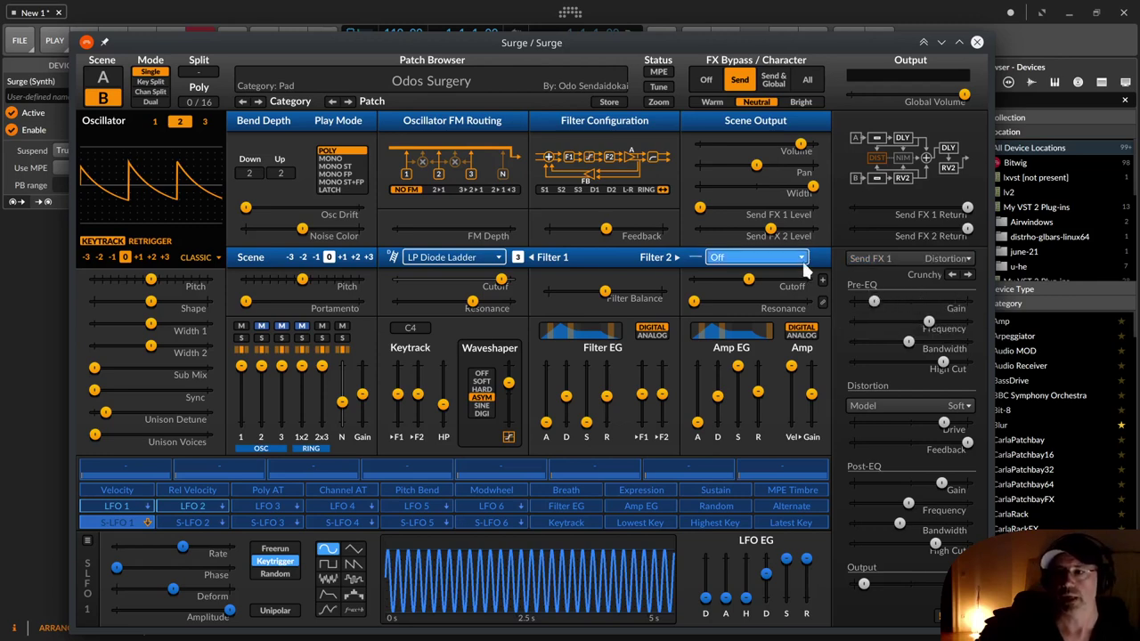
{"action": "left_click_drag", "start_coordinate": [699, 212], "coordinate": [813, 212]}
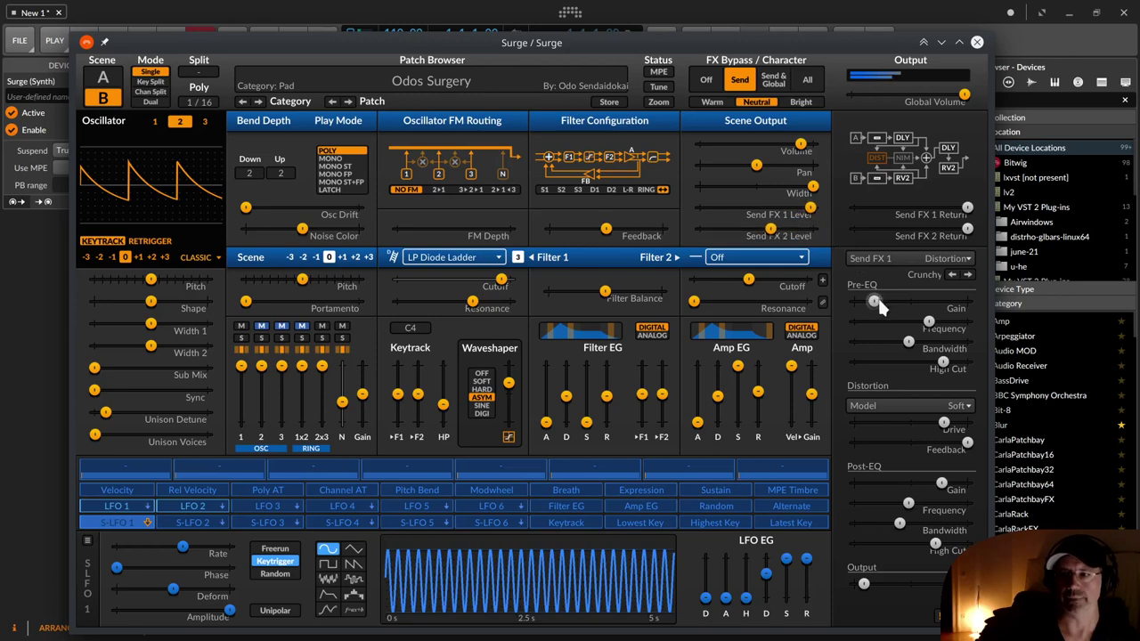
{"action": "left_click_drag", "start_coordinate": [881, 306], "coordinate": [848, 316]}
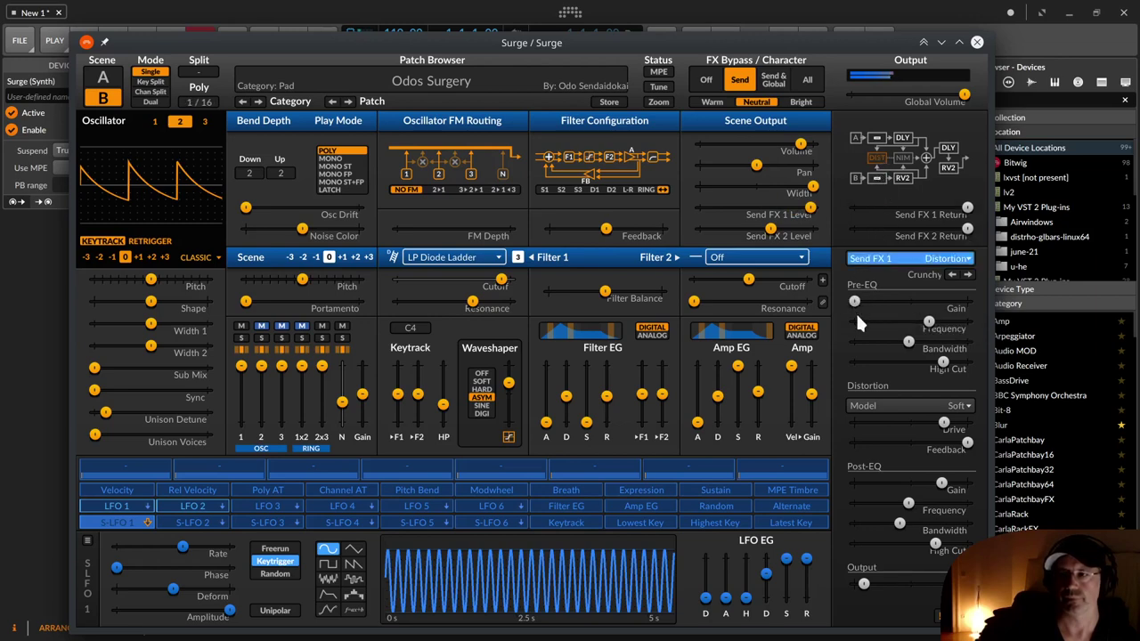
{"action": "left_click_drag", "start_coordinate": [858, 302], "coordinate": [864, 303]}
{"action": "left_click_drag", "start_coordinate": [882, 249], "coordinate": [880, 249]}
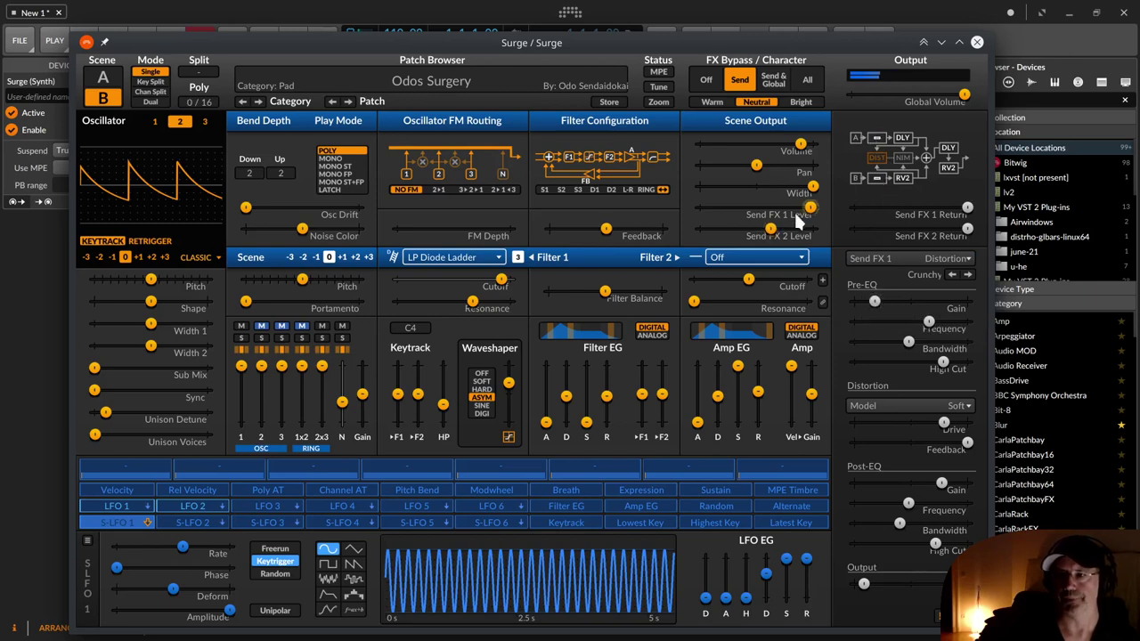
Lower the Send FX 1 Level, raise the Send FX 2 Level to about 4.57 dB, and display the Nimbus settings.
{"action": "left_click_drag", "start_coordinate": [758, 239], "coordinate": [772, 235]}
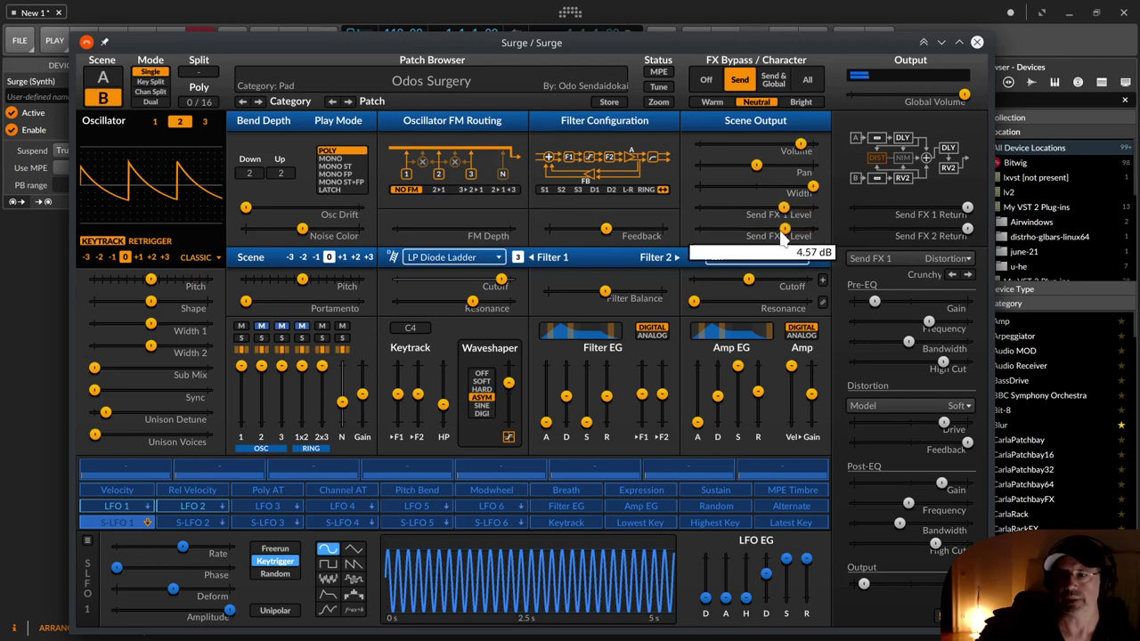
{"action": "left_click", "coordinate": [902, 158]}
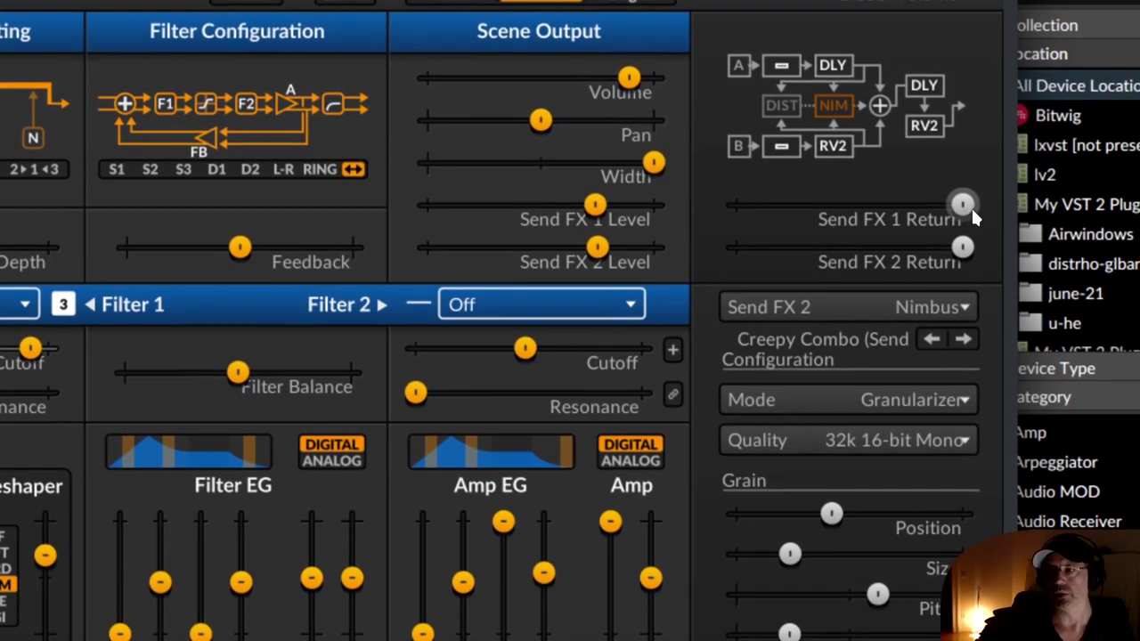
Pull the Send FX 1 Return down to -inf dB and bring it back up to 0 dB.
{"action": "double_click", "coordinate": [969, 208]}
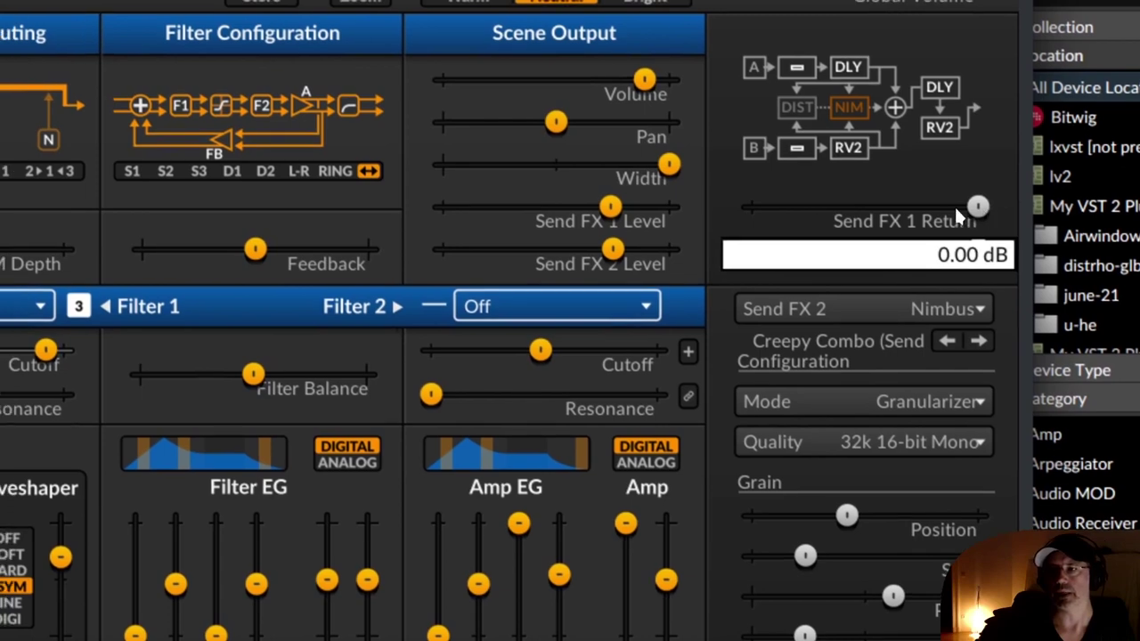
{"action": "mouse_move", "coordinate": [967, 208]}
{"action": "left_mouse_down"}
{"action": "mouse_move", "coordinate": [915, 210]}
{"action": "mouse_move", "coordinate": [978, 206]}
{"action": "left_mouse_up"}
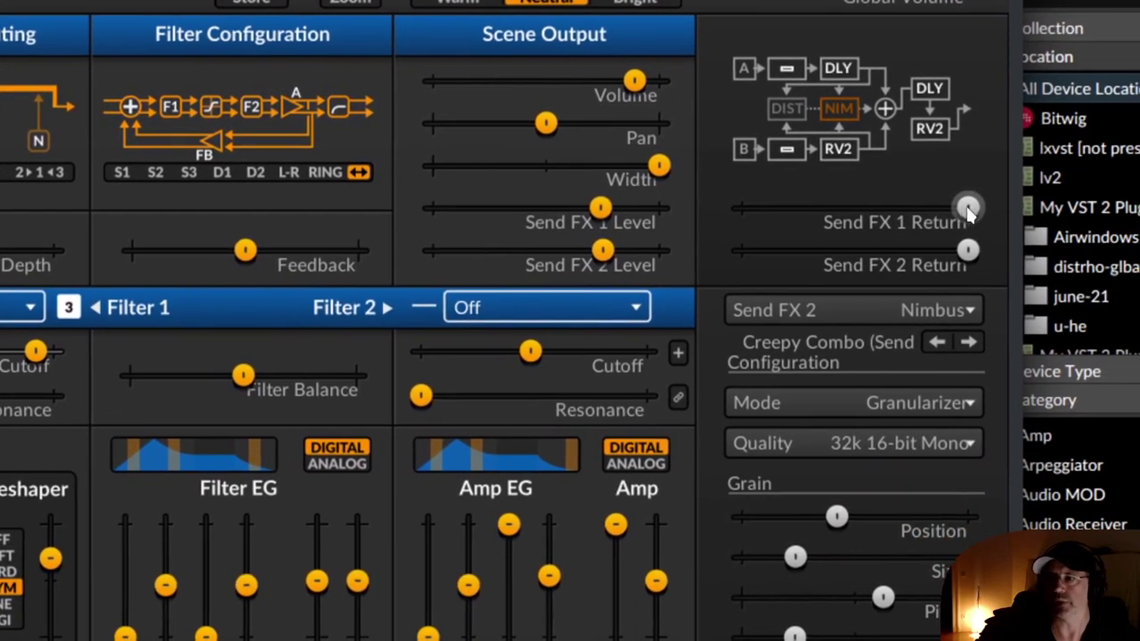
{"action": "left_click_drag", "start_coordinate": [968, 207], "coordinate": [734, 212]}
{"action": "left_click_drag", "start_coordinate": [846, 203], "coordinate": [837, 203]}
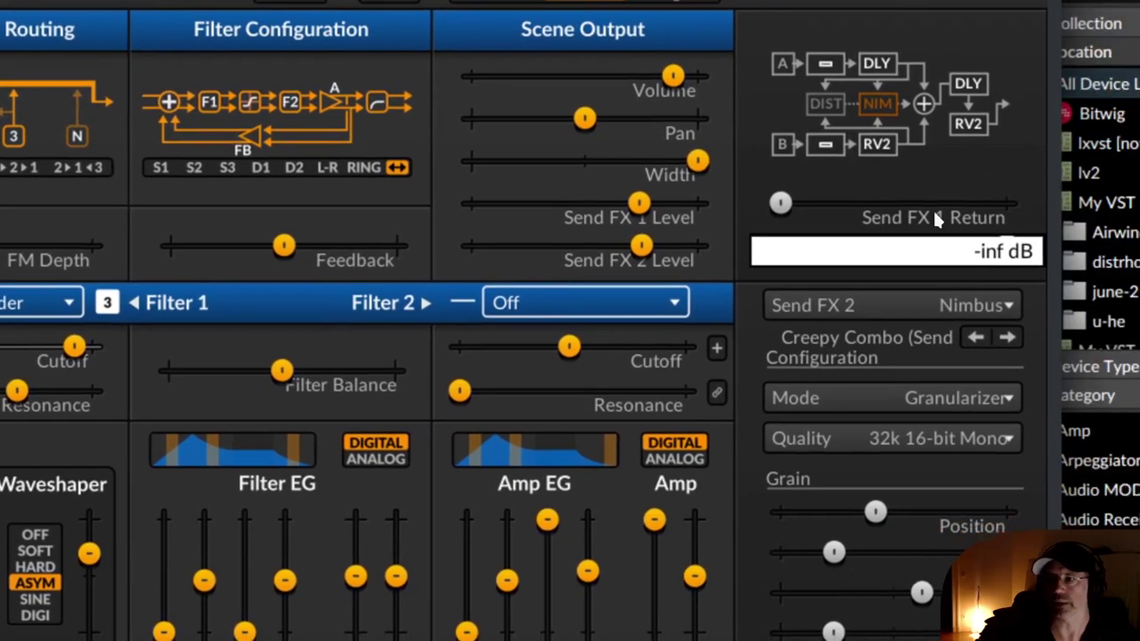
{"action": "left_click_drag", "start_coordinate": [933, 208], "coordinate": [975, 201]}
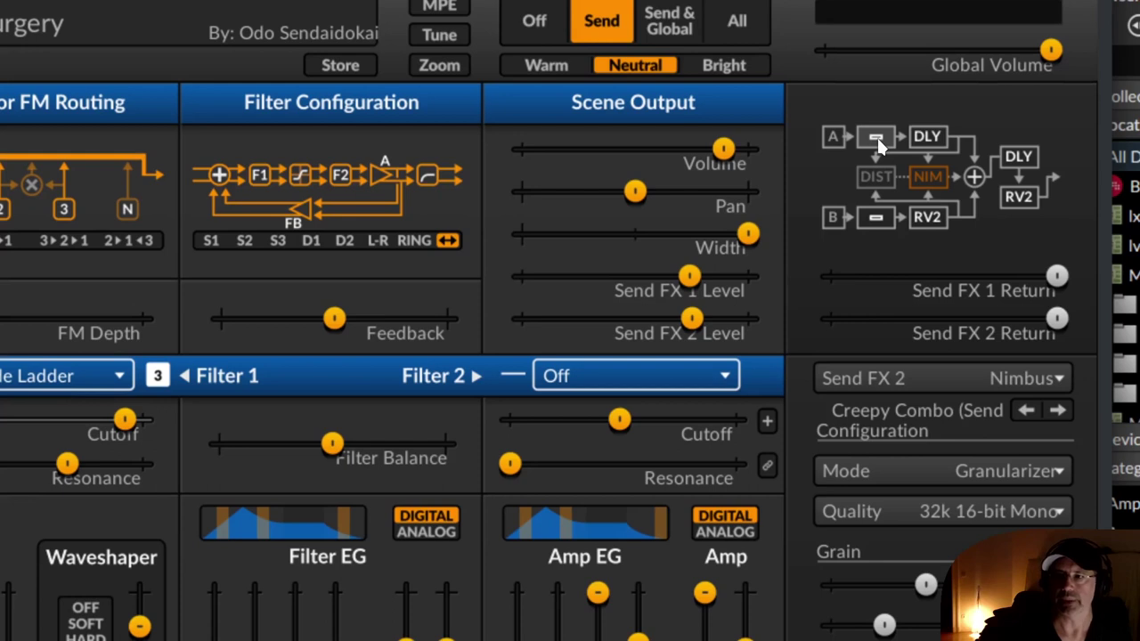
Load the Reverb 1 preset Hall 1 into the empty A Insert FX 1 slot.
{"action": "left_click", "coordinate": [878, 141]}
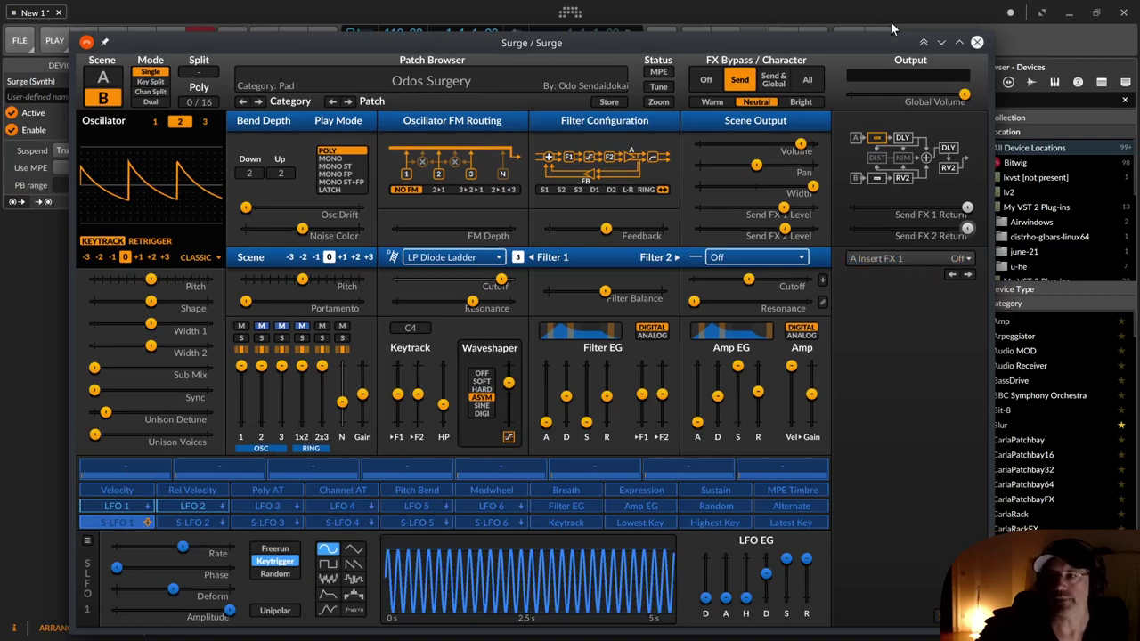
{"action": "left_click_drag", "start_coordinate": [886, 41], "coordinate": [826, 24]}
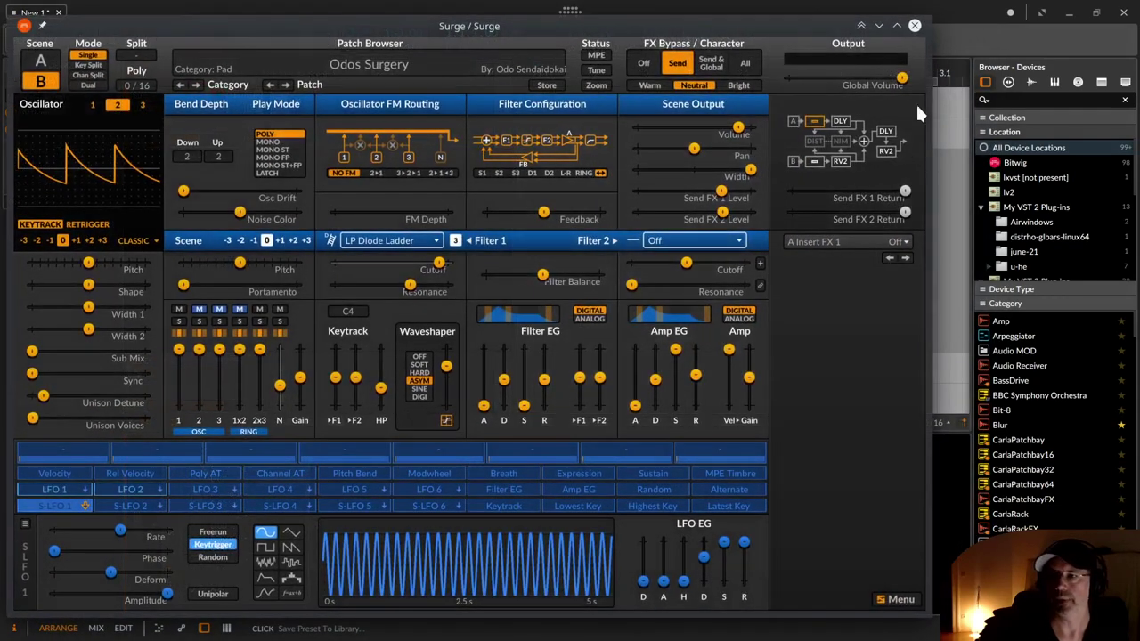
{"action": "left_click", "coordinate": [848, 247]}
{"action": "mouse_move", "coordinate": [848, 248]}
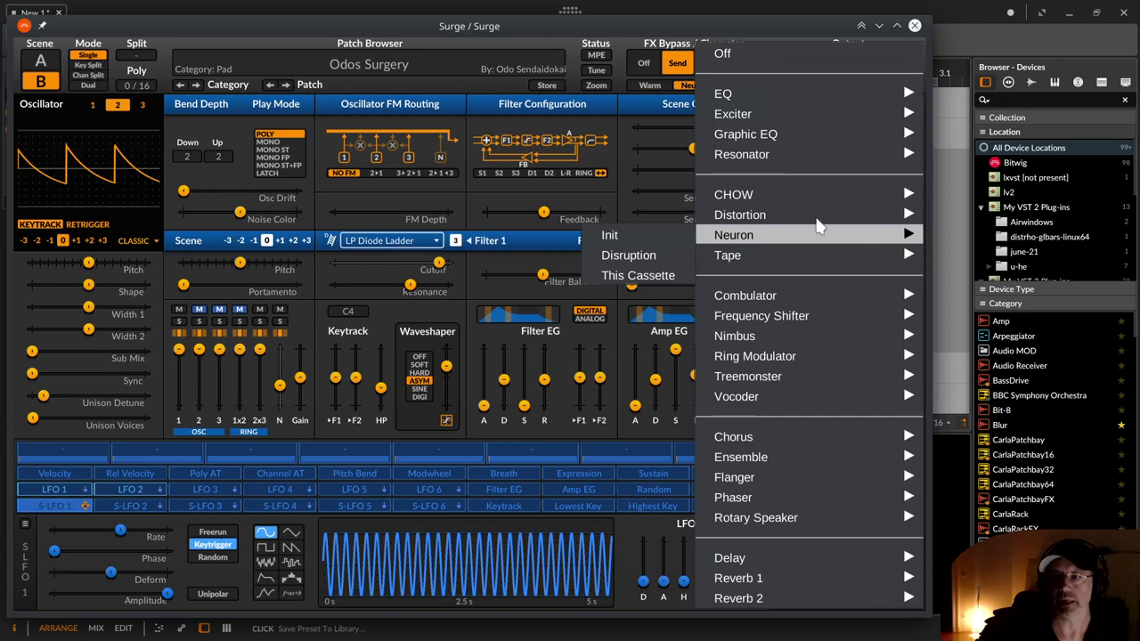
{"action": "mouse_move", "coordinate": [753, 98]}
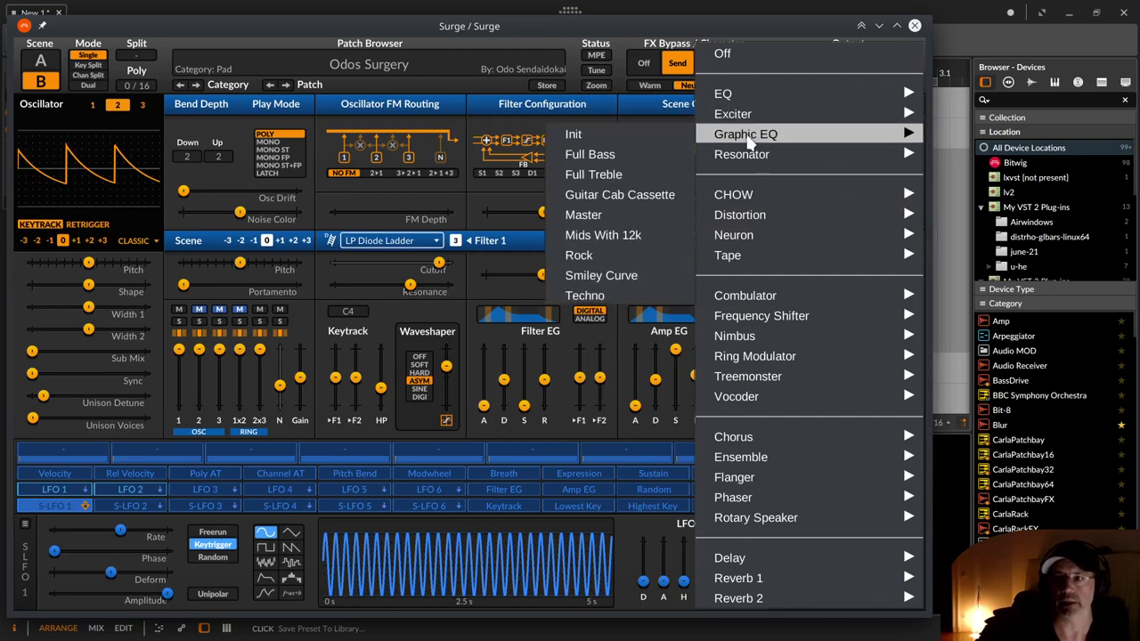
{"action": "mouse_move", "coordinate": [751, 157]}
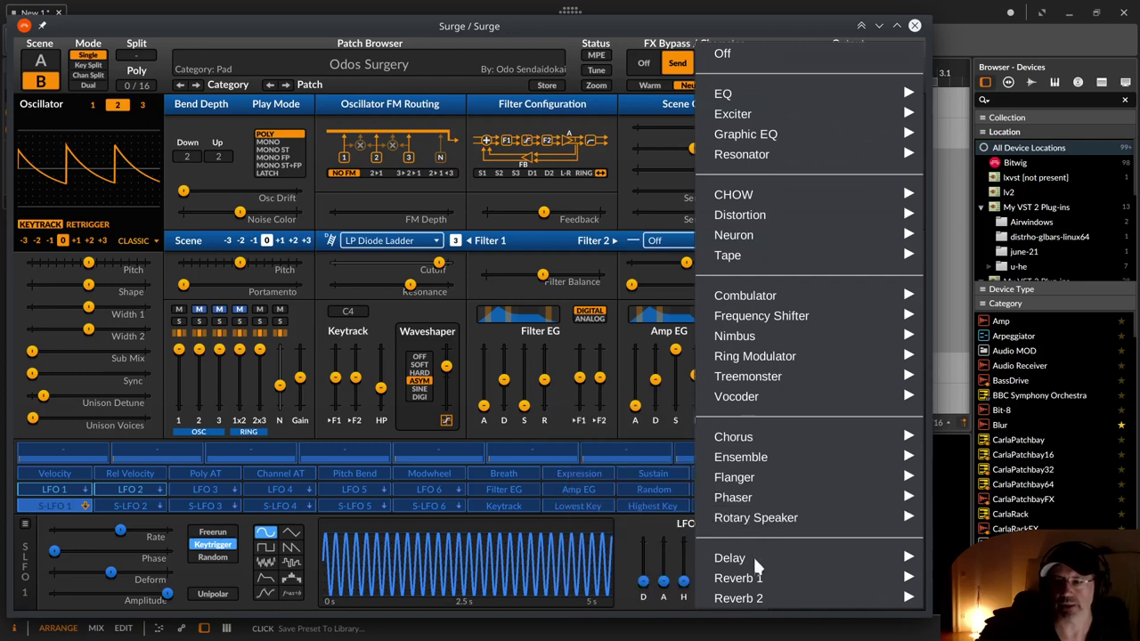
{"action": "mouse_move", "coordinate": [756, 561]}
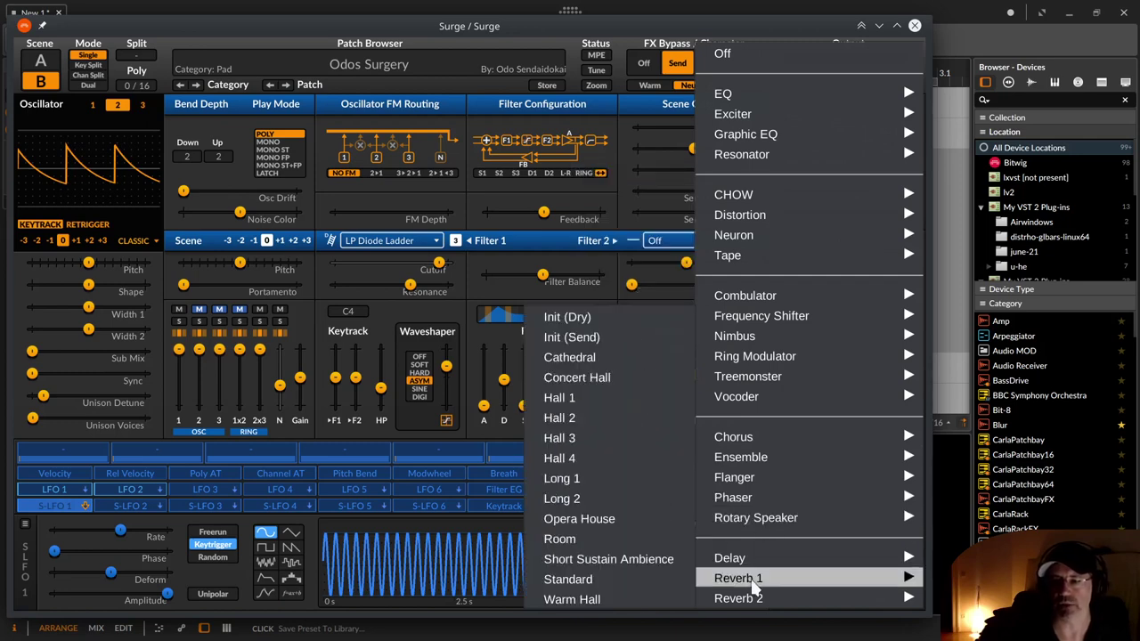
{"action": "mouse_move", "coordinate": [753, 606]}
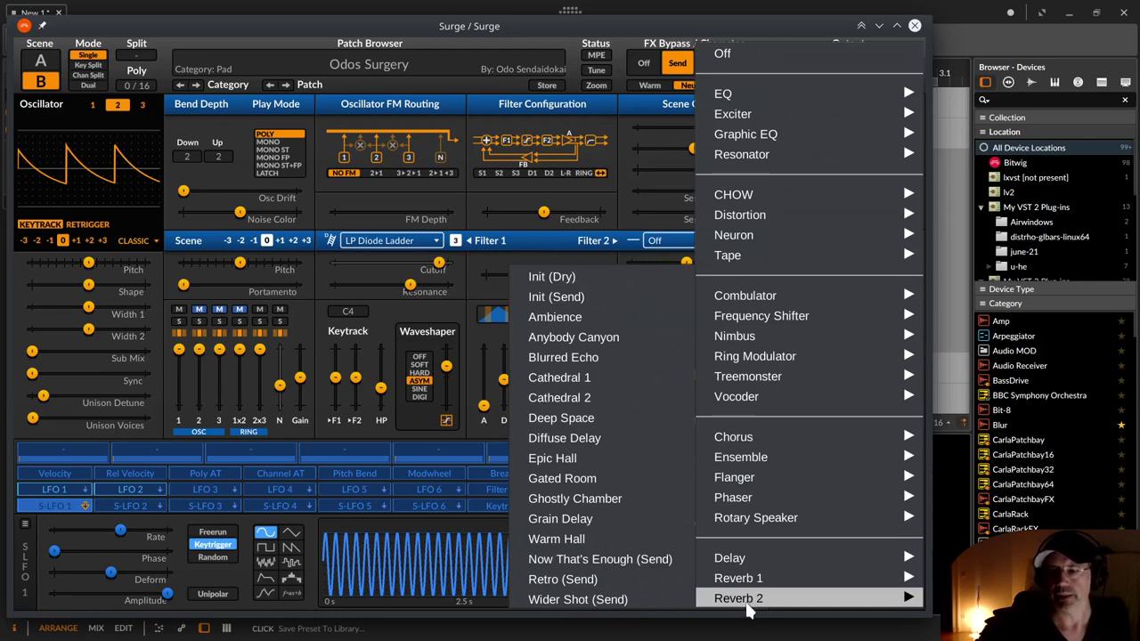
{"action": "mouse_move", "coordinate": [752, 584]}
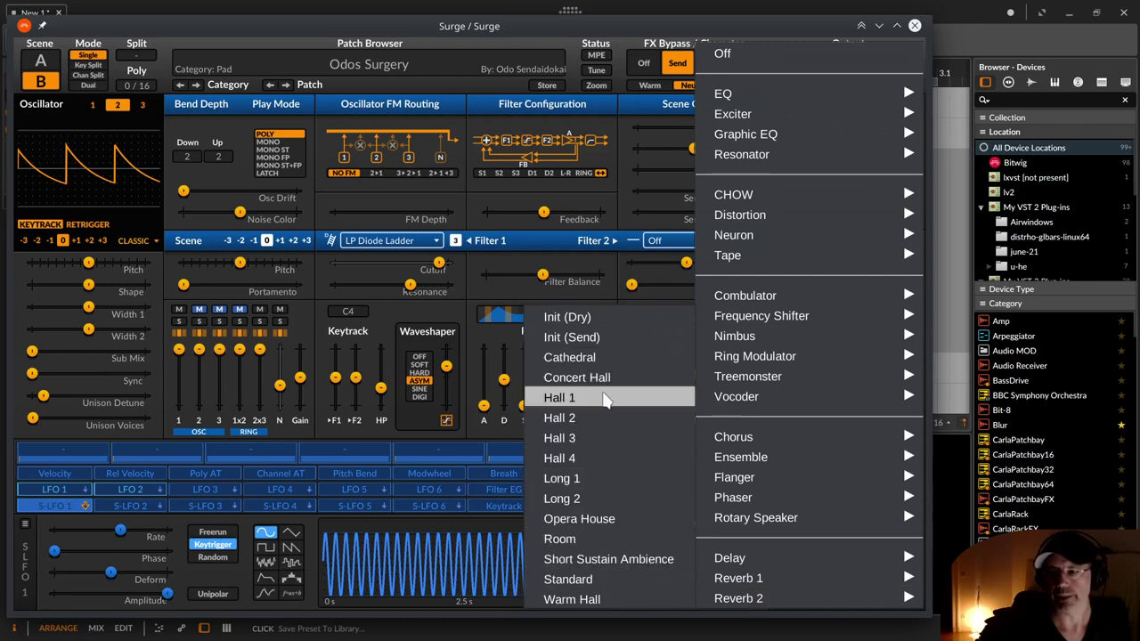
{"action": "left_click", "coordinate": [601, 398]}
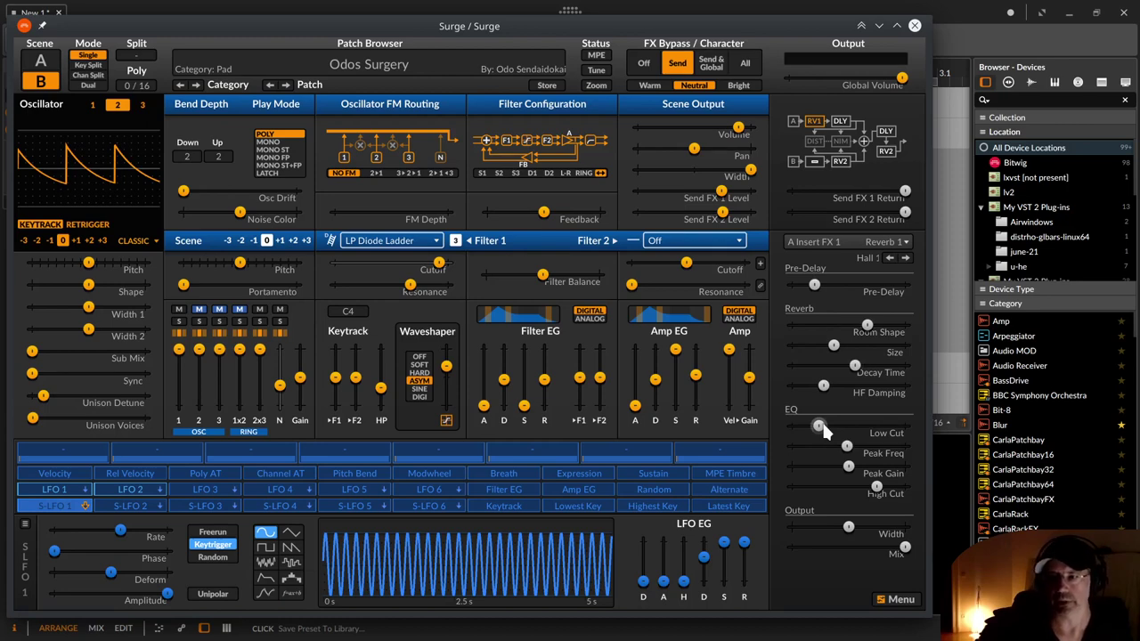
Raise the Low Cut, slightly lower the High Cut and reduce the Mix of the Hall 1 reverb to a small amount.
{"action": "left_click_drag", "start_coordinate": [824, 419], "coordinate": [845, 504]}
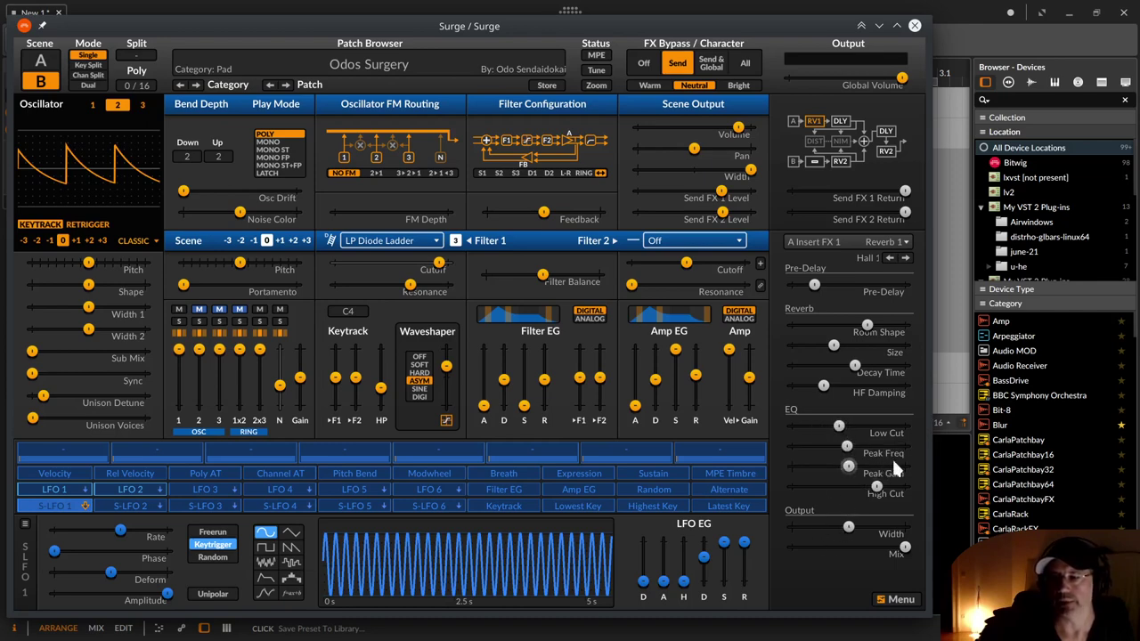
{"action": "left_click_drag", "start_coordinate": [881, 490], "coordinate": [870, 485]}
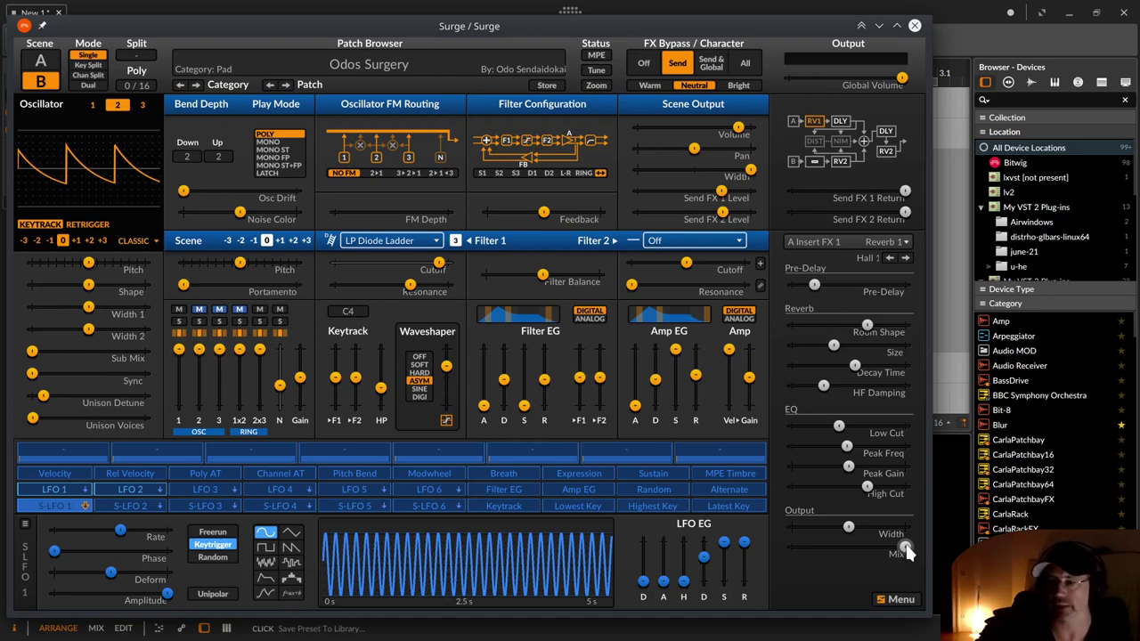
{"action": "left_click_drag", "start_coordinate": [905, 550], "coordinate": [808, 551]}
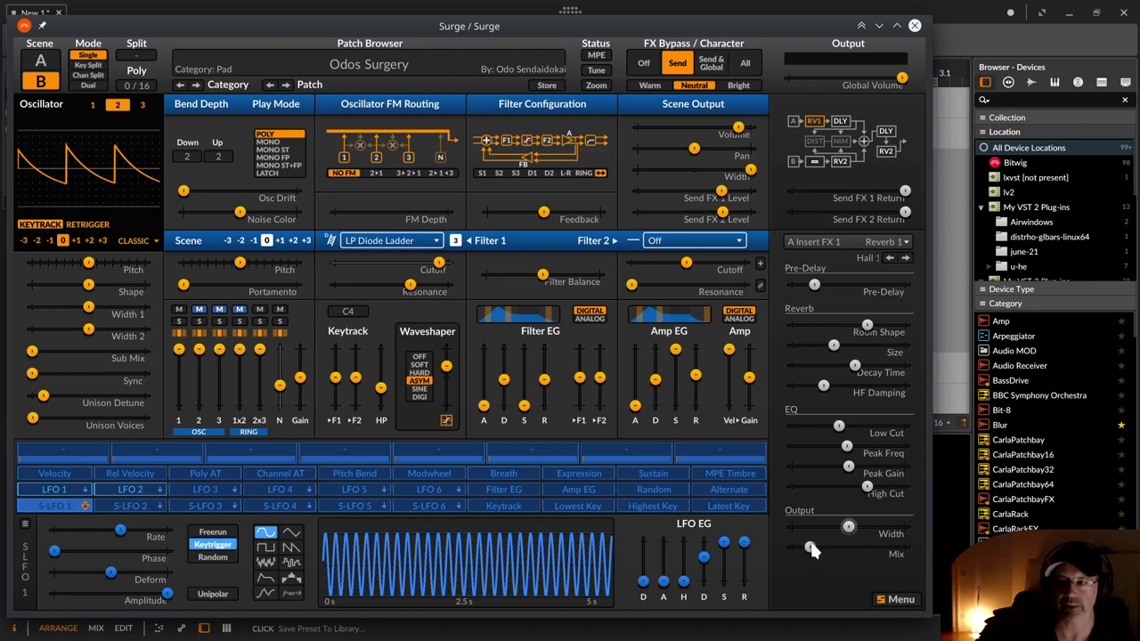
Deactivate the A Insert FX 2 delay and the global effects, and redisplay the A Insert FX 1 reverb settings.
{"action": "right_click", "coordinate": [844, 117]}
{"action": "mouse_move", "coordinate": [889, 134]}
{"action": "left_mouse_down"}
{"action": "mouse_move", "coordinate": [887, 147]}
{"action": "mouse_move", "coordinate": [889, 132]}
{"action": "left_mouse_up"}
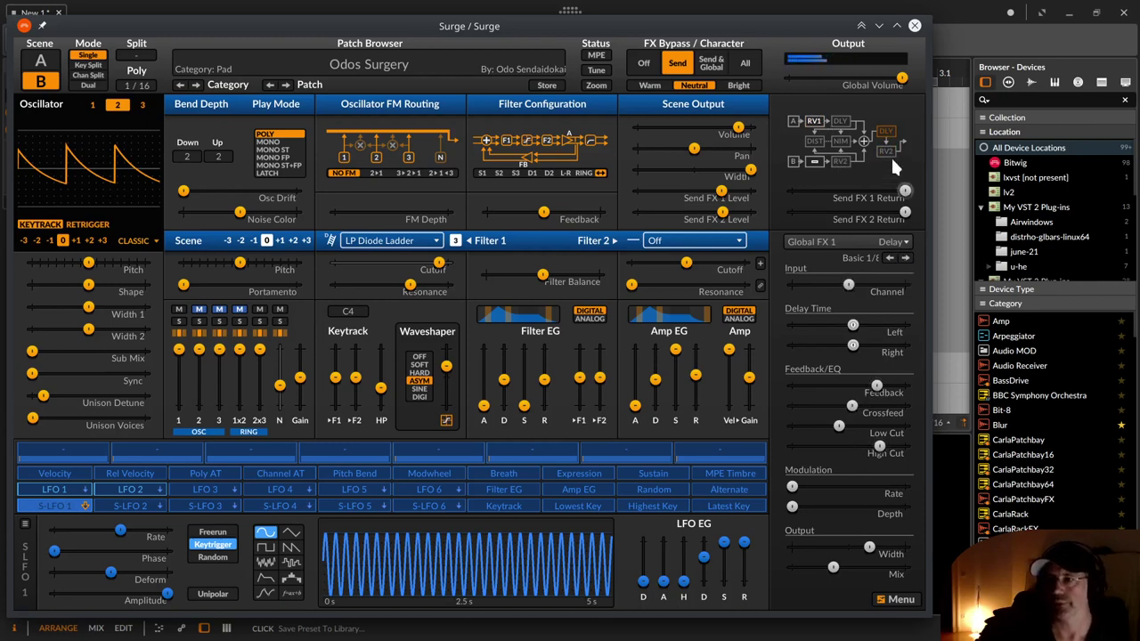
{"action": "left_click", "coordinate": [814, 121]}
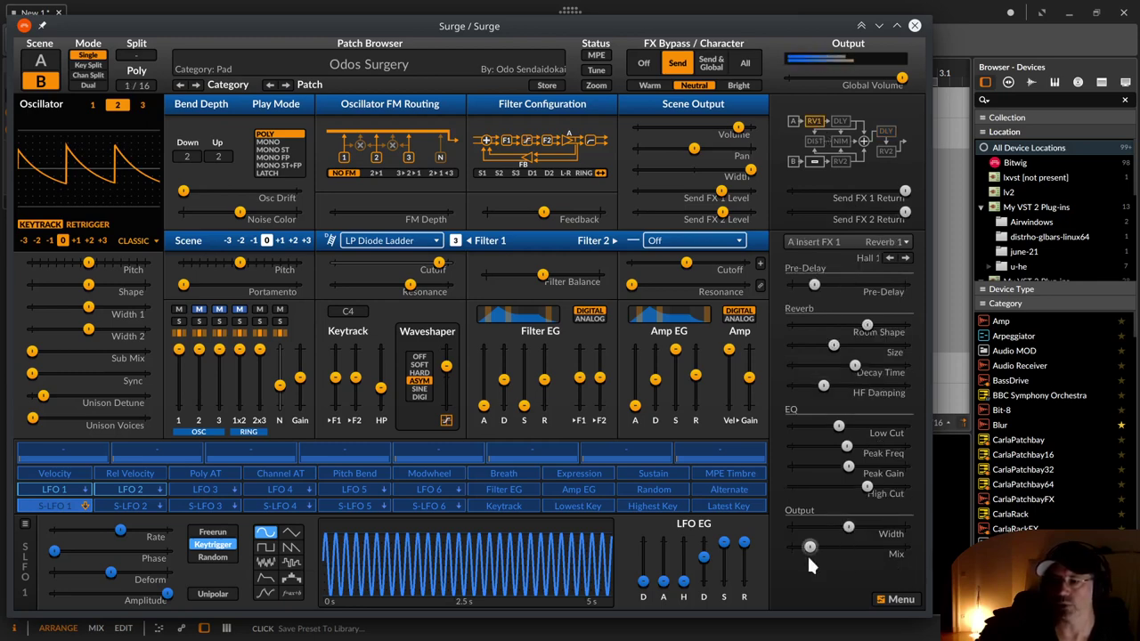
Raise the reverb's Mix to about the middle, lower its Low Cut and raise its High Cut to maximum.
{"action": "left_click_drag", "start_coordinate": [807, 552], "coordinate": [862, 546]}
{"action": "mouse_move", "coordinate": [849, 544]}
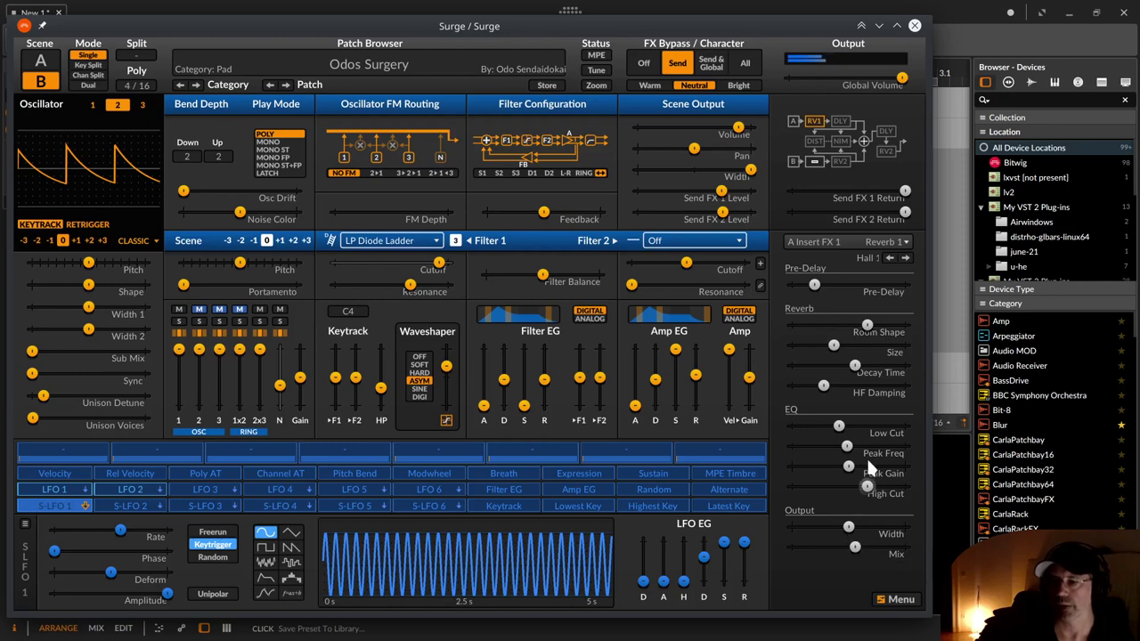
{"action": "left_click_drag", "start_coordinate": [841, 427], "coordinate": [813, 426]}
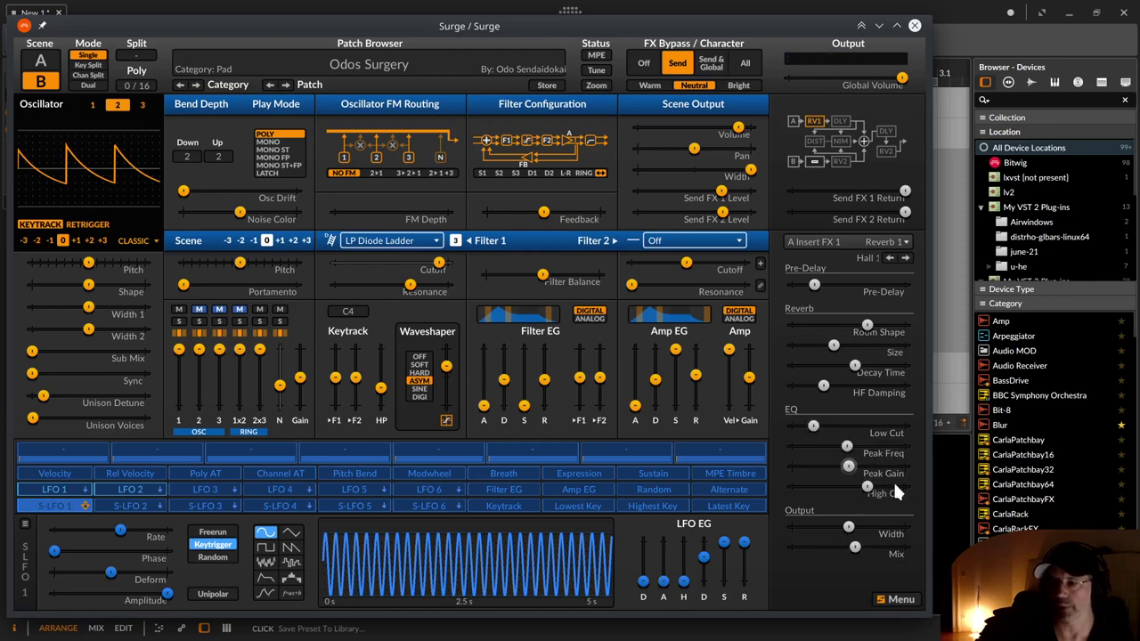
{"action": "left_click_drag", "start_coordinate": [872, 489], "coordinate": [908, 489]}
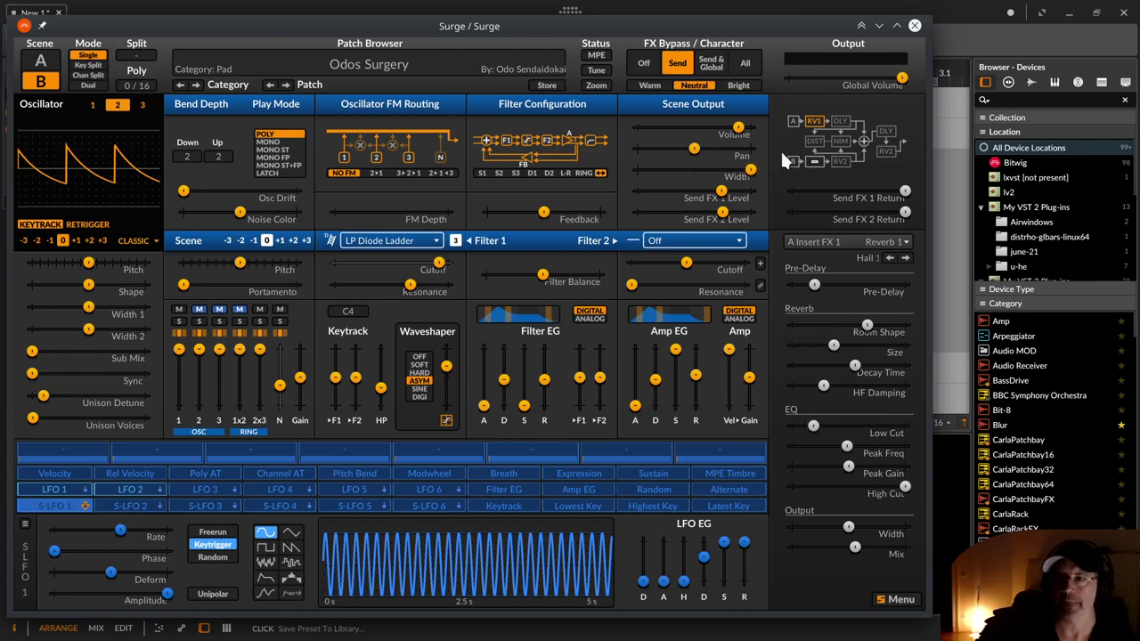
Switch to scene A and sweep the reverb Mix up to maximum and back down to a low amount.
{"action": "left_click", "coordinate": [40, 61]}
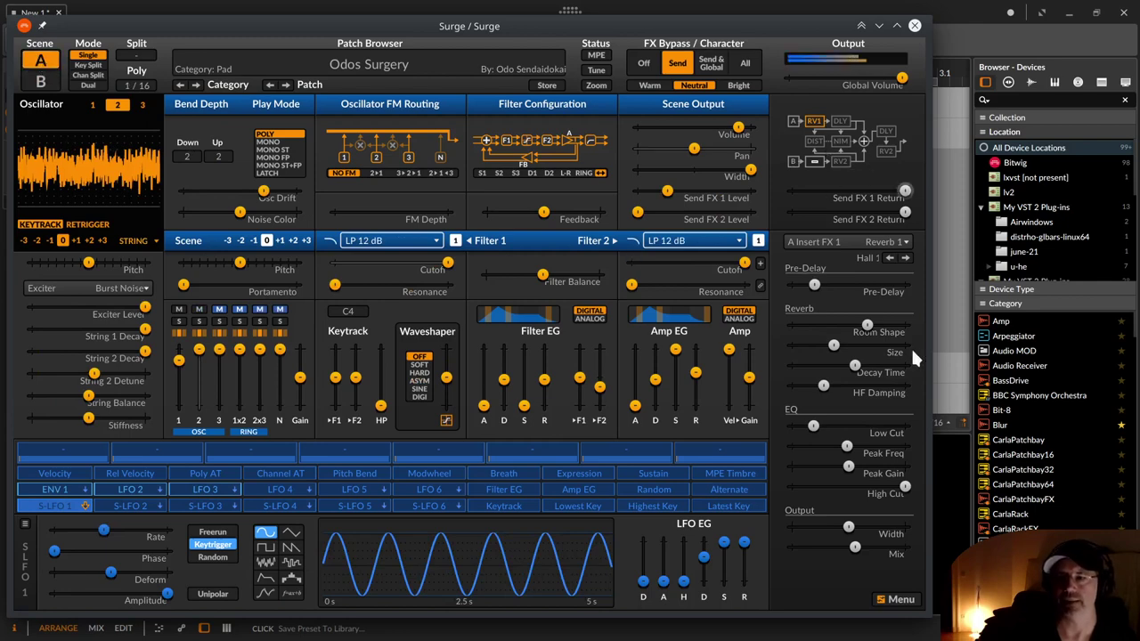
{"action": "left_click_drag", "start_coordinate": [856, 547], "coordinate": [951, 536]}
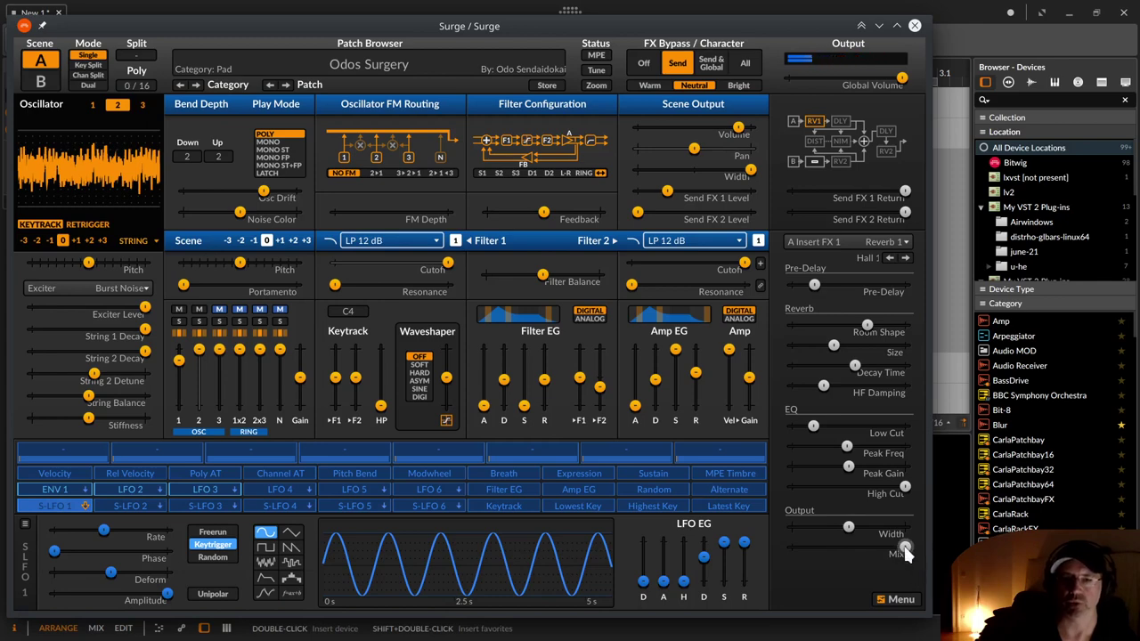
{"action": "left_click_drag", "start_coordinate": [905, 549], "coordinate": [812, 555]}
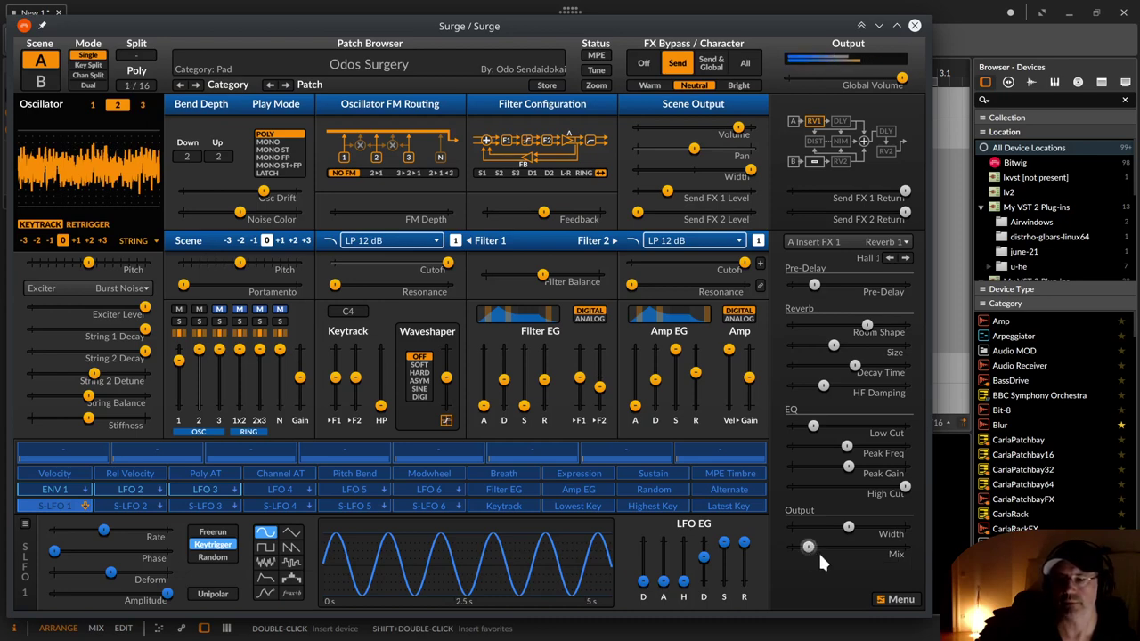
{"action": "left_click_drag", "start_coordinate": [808, 549], "coordinate": [813, 552]}
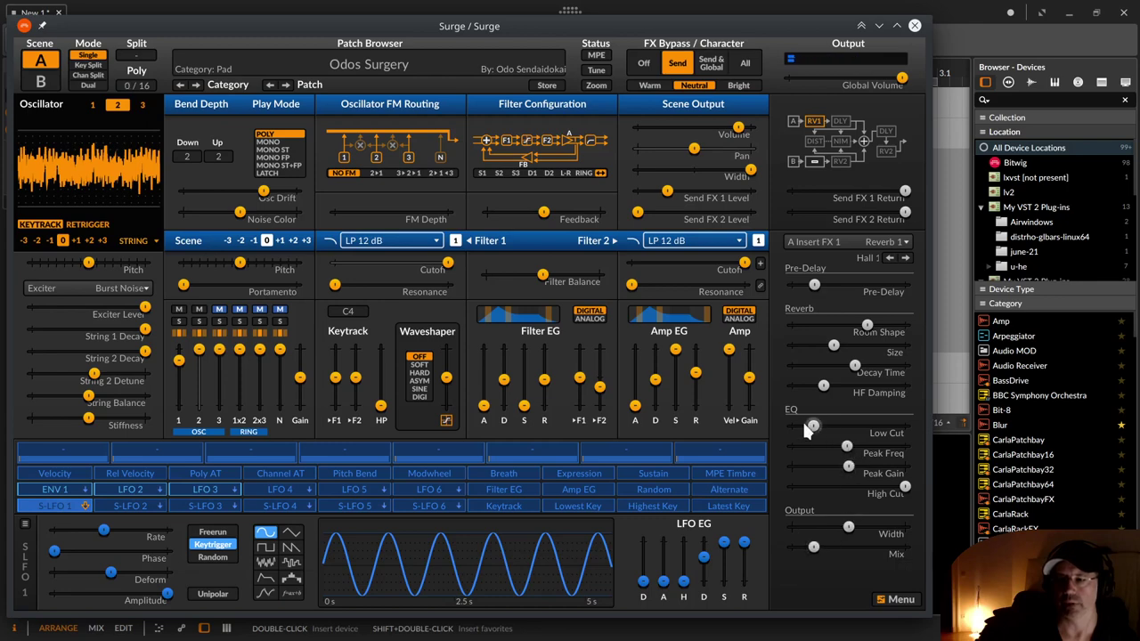
Raise the reverb's Low Cut, reduce its High Cut from maximum and increase the Mix moderately.
{"action": "left_click_drag", "start_coordinate": [806, 430], "coordinate": [830, 430]}
{"action": "left_click_drag", "start_coordinate": [903, 488], "coordinate": [871, 487]}
{"action": "left_click_drag", "start_coordinate": [820, 551], "coordinate": [841, 547]}
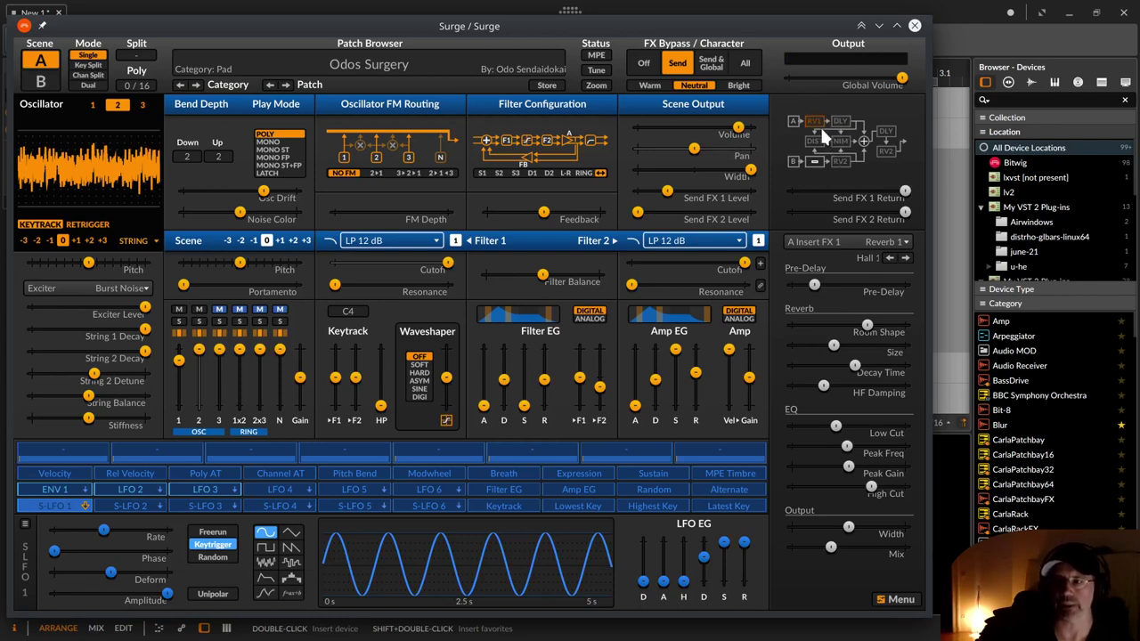
Set FX bypass to Off and adjust the A Insert FX 2 Delay with a higher Low Cut, lower High Cut and slightly higher Crossfeed.
{"action": "left_click", "coordinate": [644, 66]}
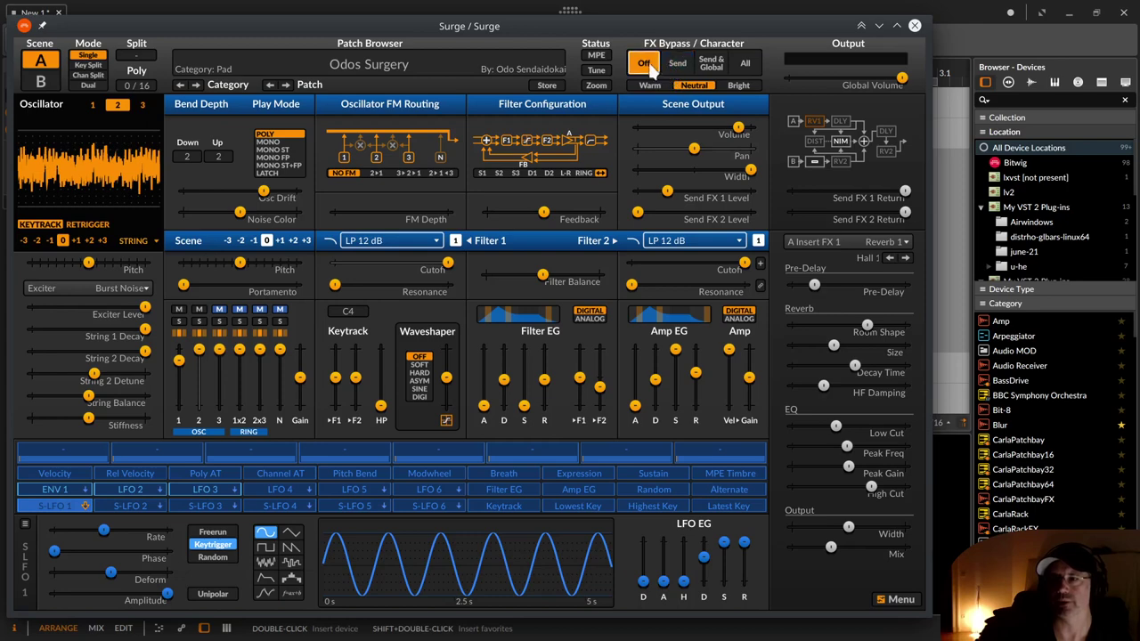
{"action": "left_click", "coordinate": [841, 122]}
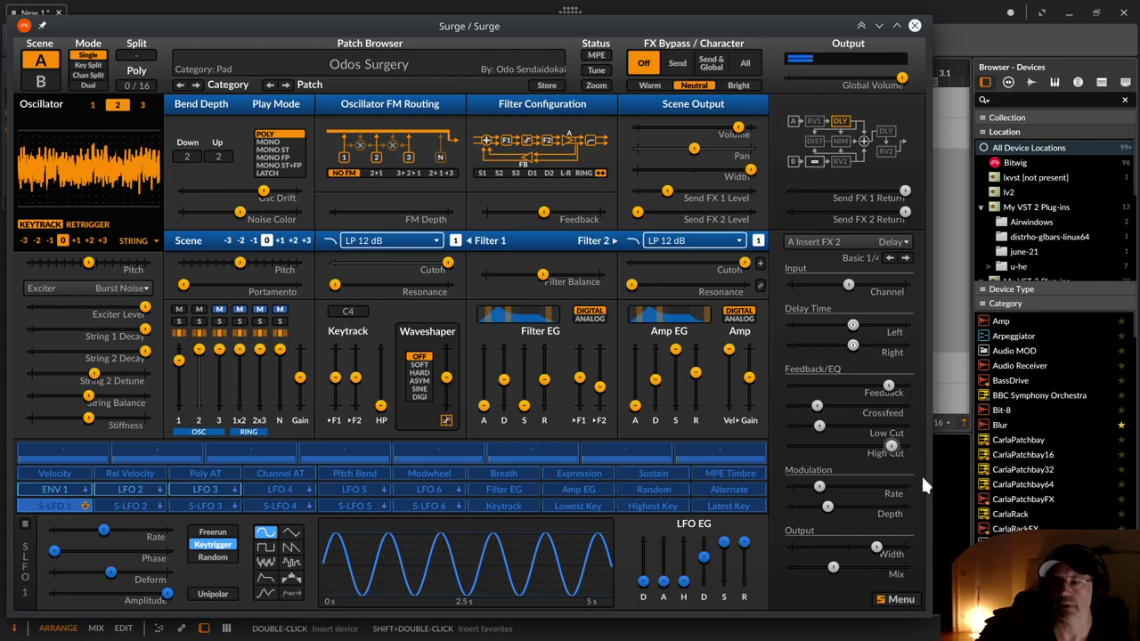
{"action": "left_click", "coordinate": [887, 445]}
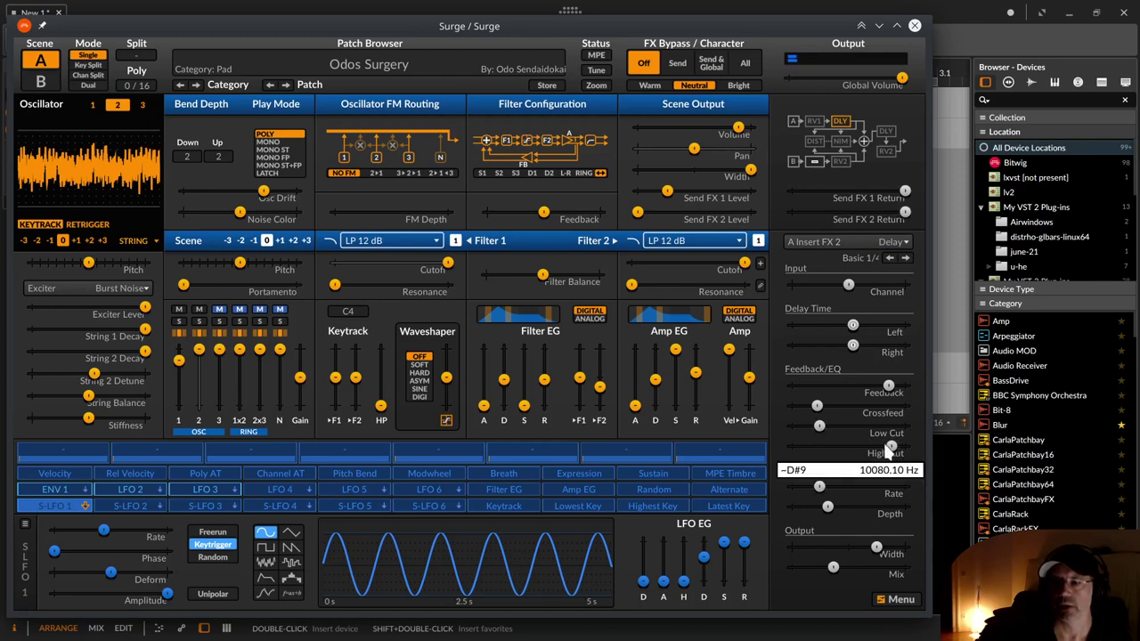
{"action": "left_click_drag", "start_coordinate": [888, 449], "coordinate": [864, 449]}
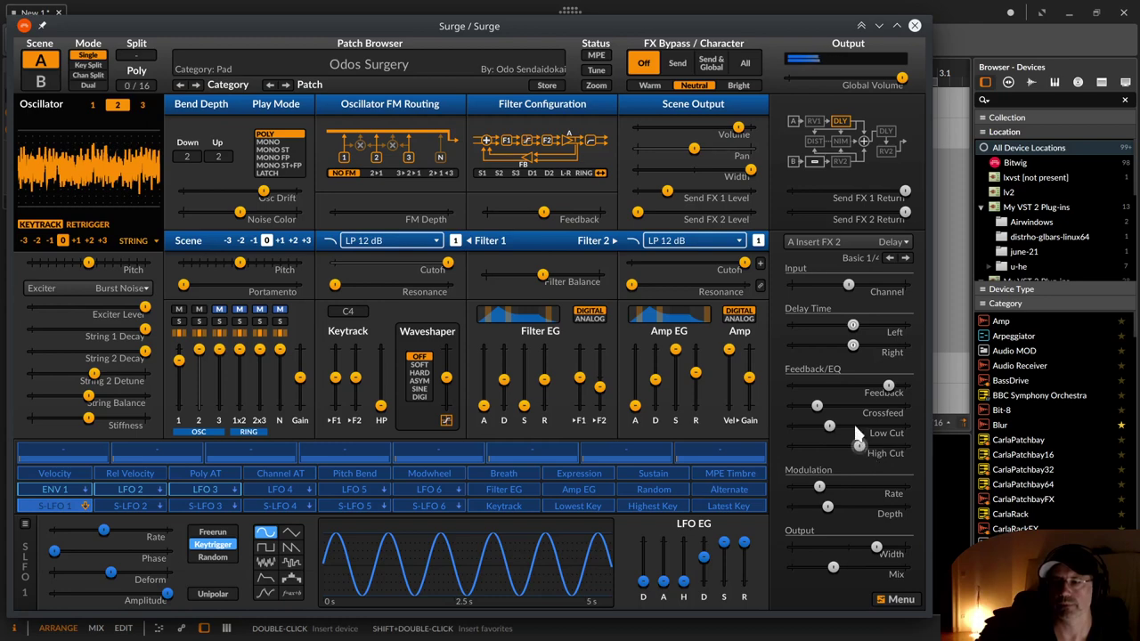
{"action": "left_click_drag", "start_coordinate": [818, 407], "coordinate": [825, 411]}
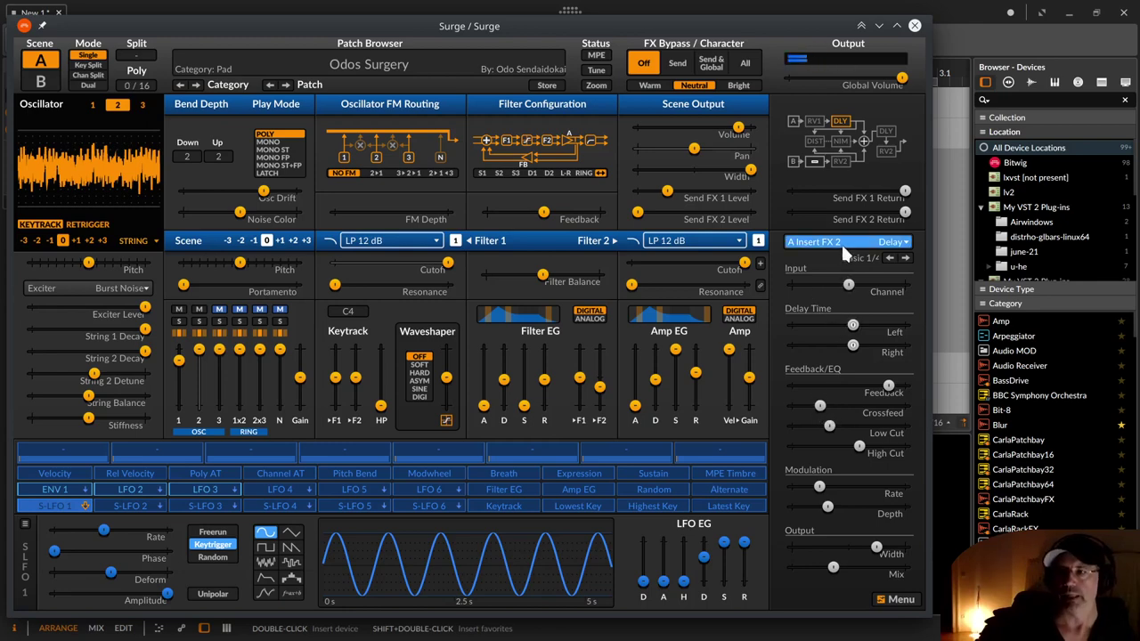
Display the Send FX 1 Distortion settings and reactivate the deactivated insert, send and global effects.
{"action": "left_click", "coordinate": [818, 141]}
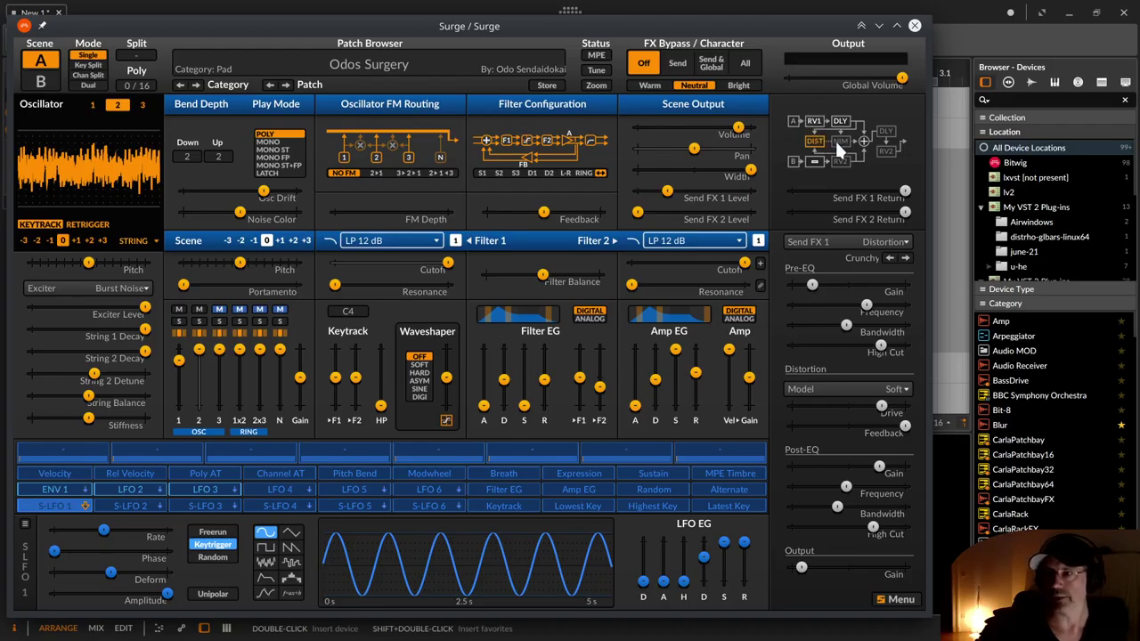
{"action": "left_click_drag", "start_coordinate": [882, 131], "coordinate": [883, 130]}
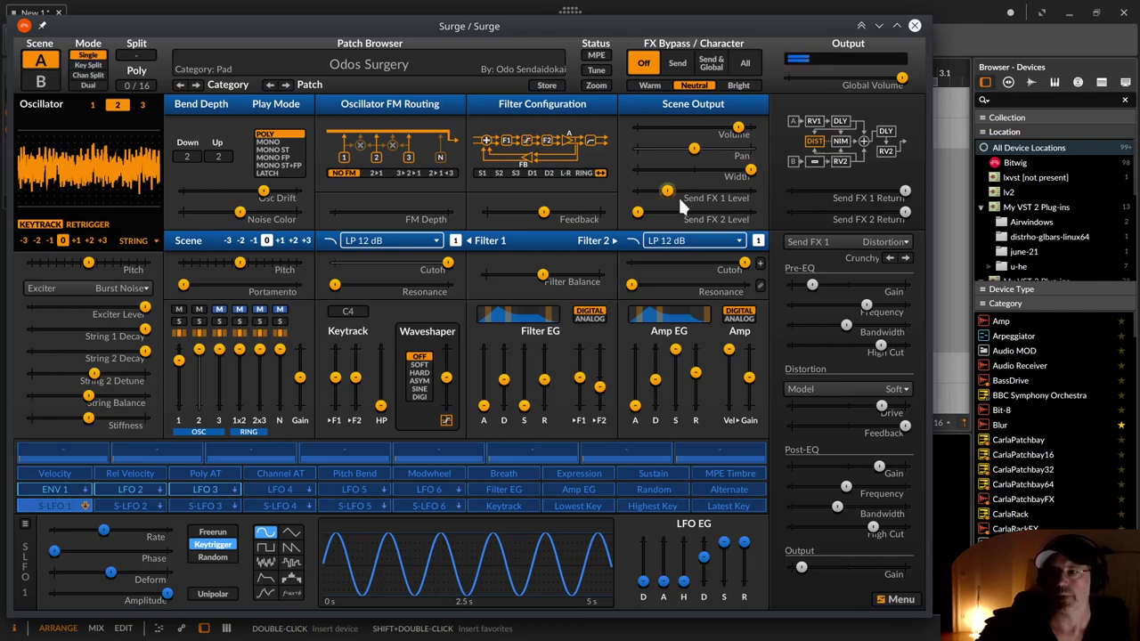
Vary scene A's Send FX 1 Level and the Distortion's Pre-EQ Gain, finishing with the Gain at minimum and the Level raised well past the middle.
{"action": "left_click_drag", "start_coordinate": [663, 197], "coordinate": [694, 197]}
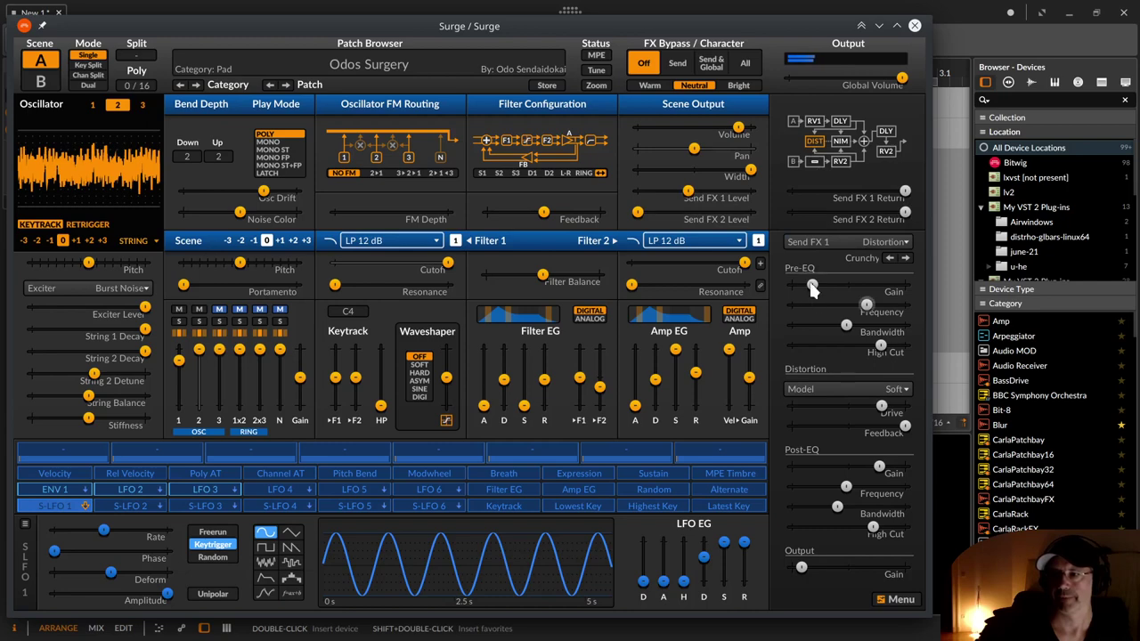
{"action": "left_click_drag", "start_coordinate": [813, 283], "coordinate": [840, 269]}
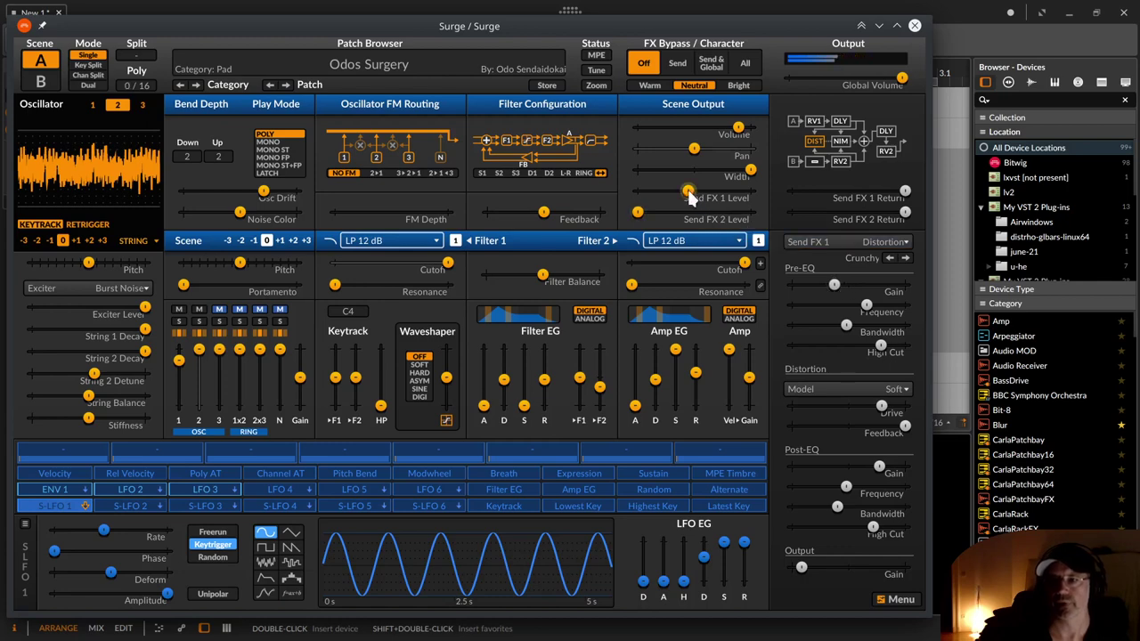
{"action": "left_click_drag", "start_coordinate": [691, 194], "coordinate": [671, 195]}
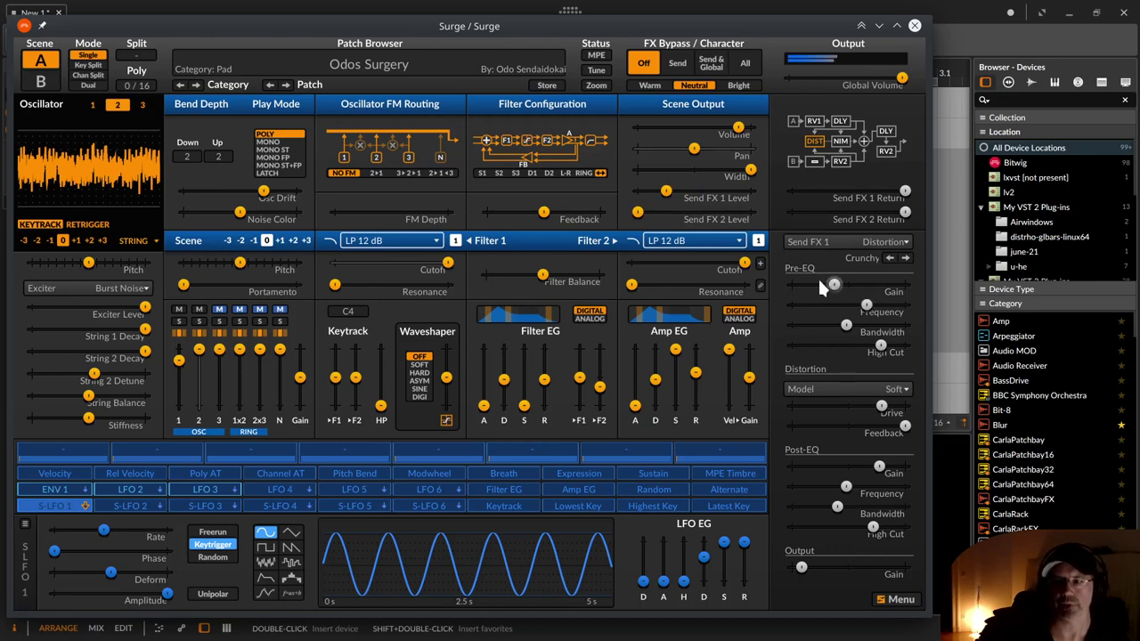
{"action": "left_click_drag", "start_coordinate": [817, 279], "coordinate": [812, 286]}
{"action": "left_click_drag", "start_coordinate": [666, 193], "coordinate": [795, 296]}
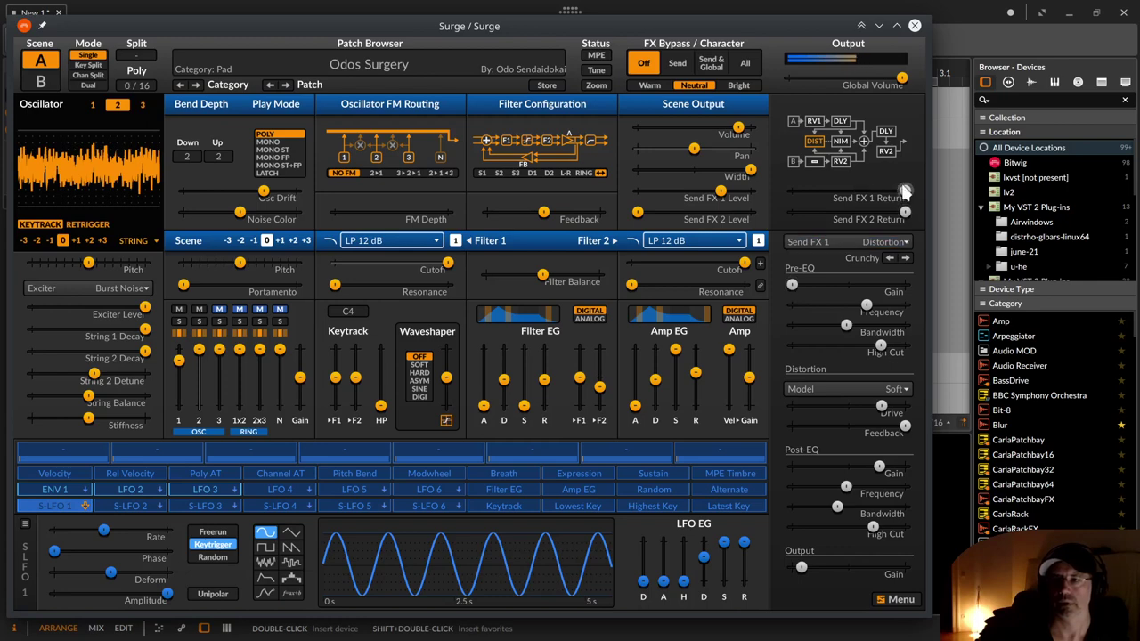
Pull the Send FX 1 Return all the way down and bring it back up to maximum.
{"action": "left_click_drag", "start_coordinate": [905, 192], "coordinate": [792, 191]}
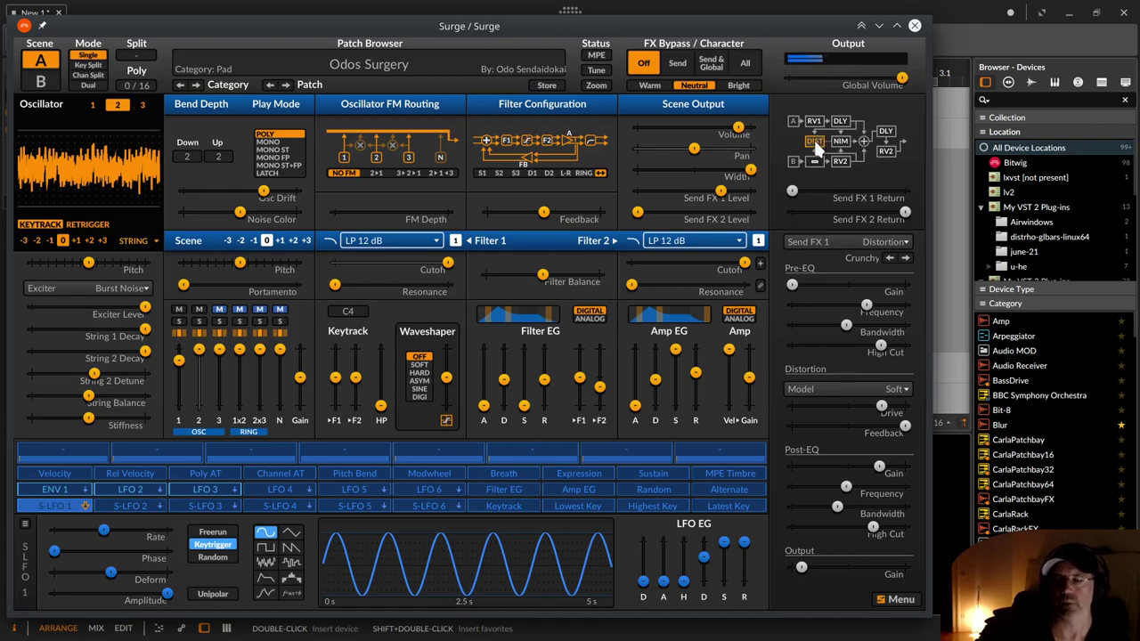
{"action": "left_click_drag", "start_coordinate": [791, 192], "coordinate": [920, 181]}
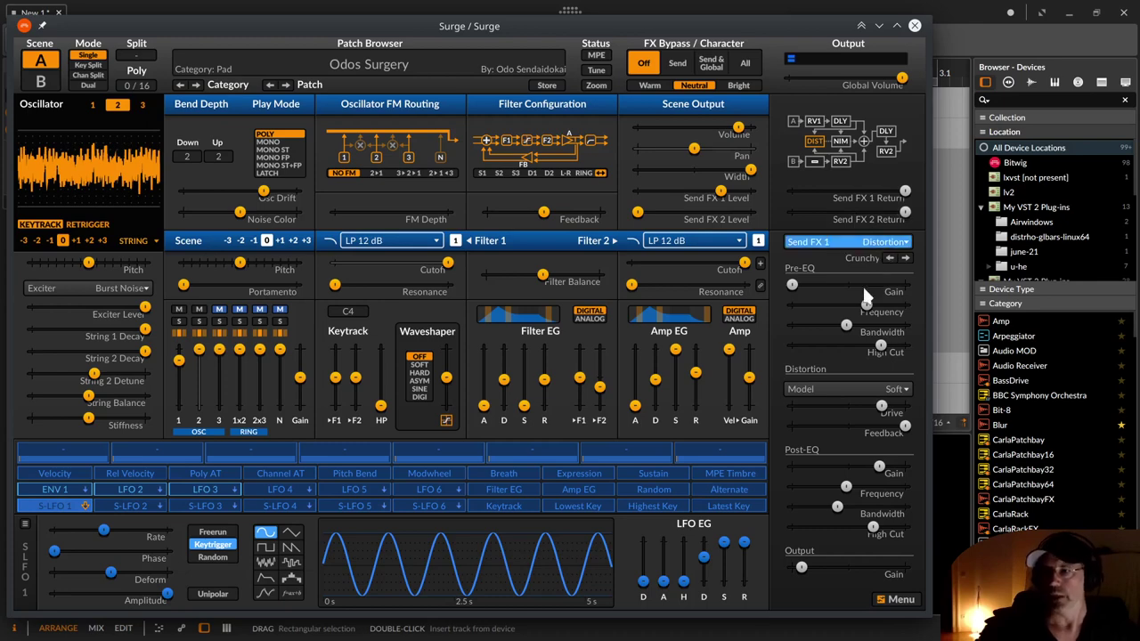
Extend the range of the Send FX 1 Distortion's Pre-EQ Gain, then lower its Drive to about 1.65 dB.
{"action": "right_click", "coordinate": [793, 285]}
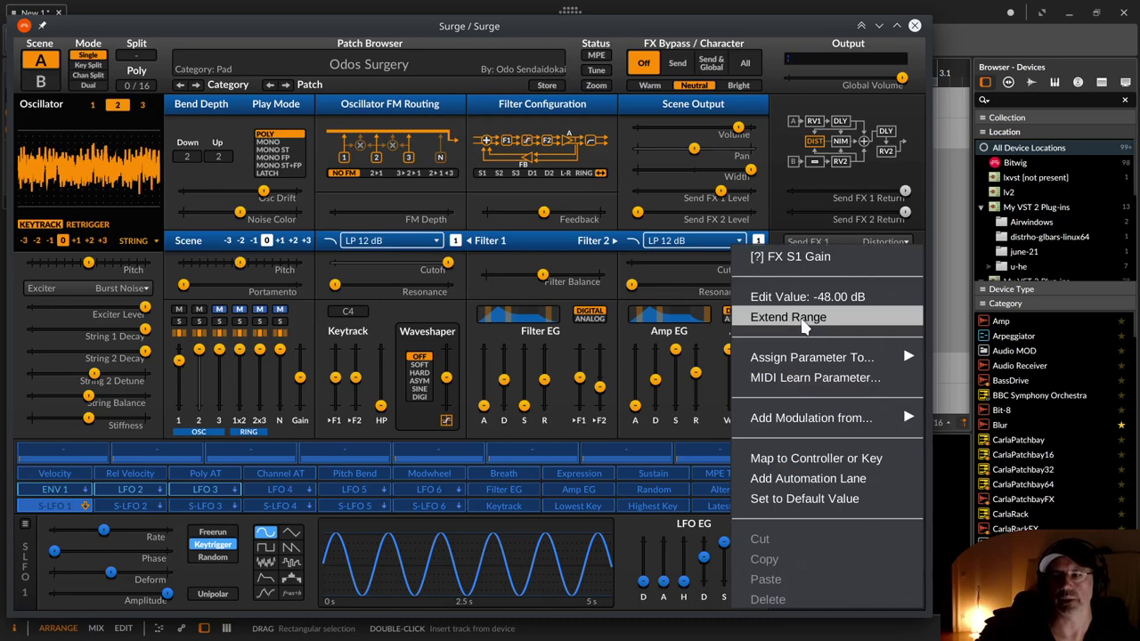
{"action": "left_click", "coordinate": [805, 319]}
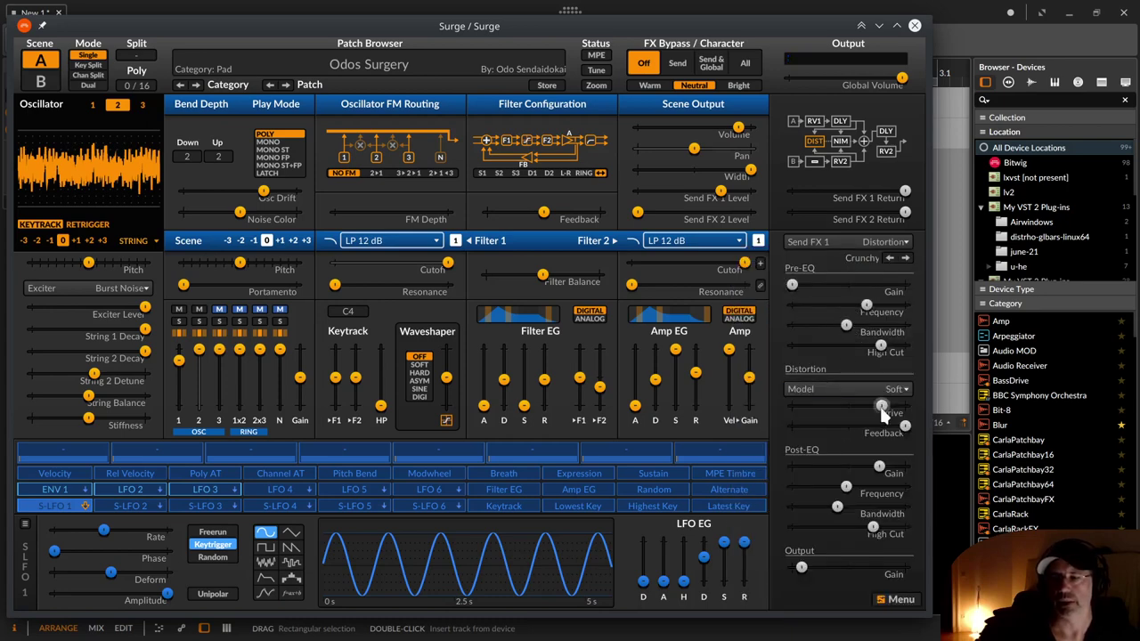
{"action": "left_click_drag", "start_coordinate": [885, 403], "coordinate": [856, 408]}
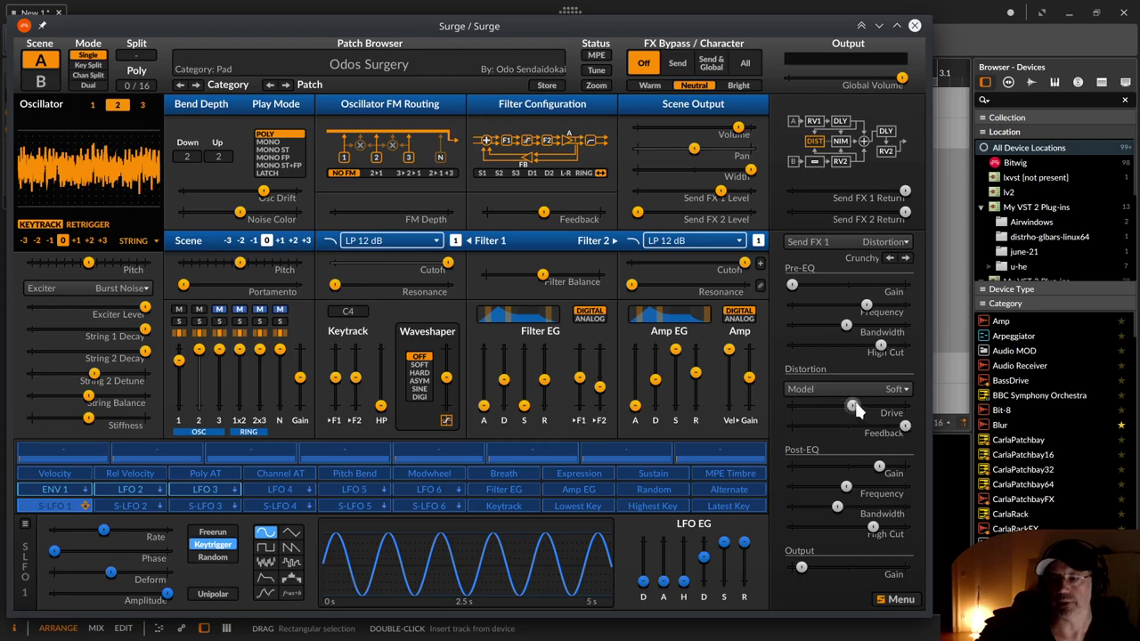
{"action": "right_click", "coordinate": [854, 407]}
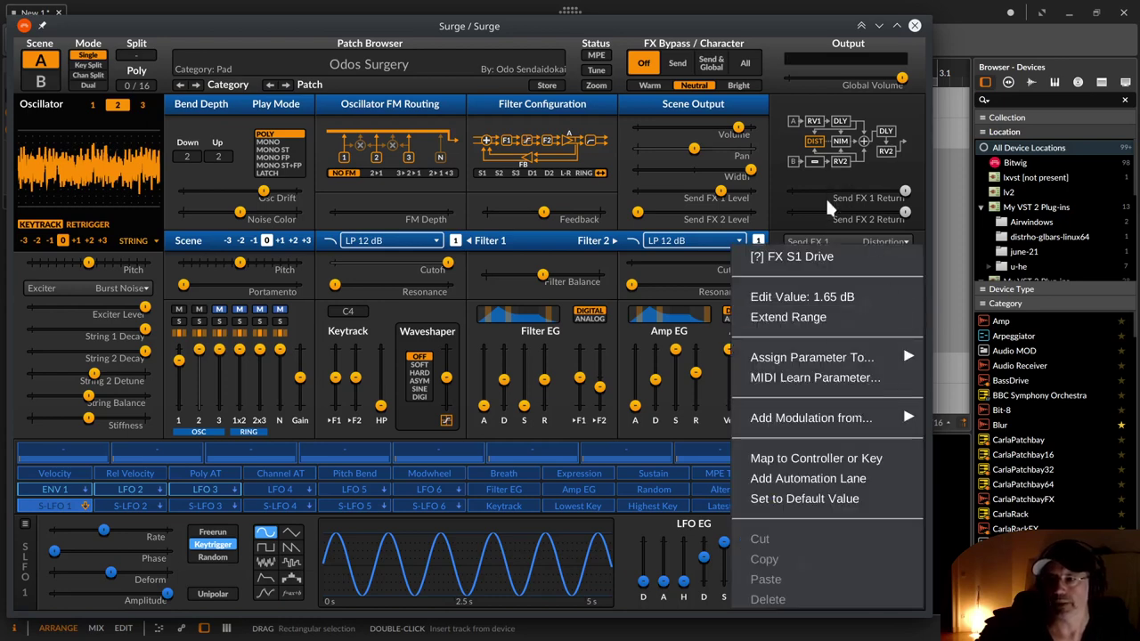
{"action": "left_click", "coordinate": [899, 239]}
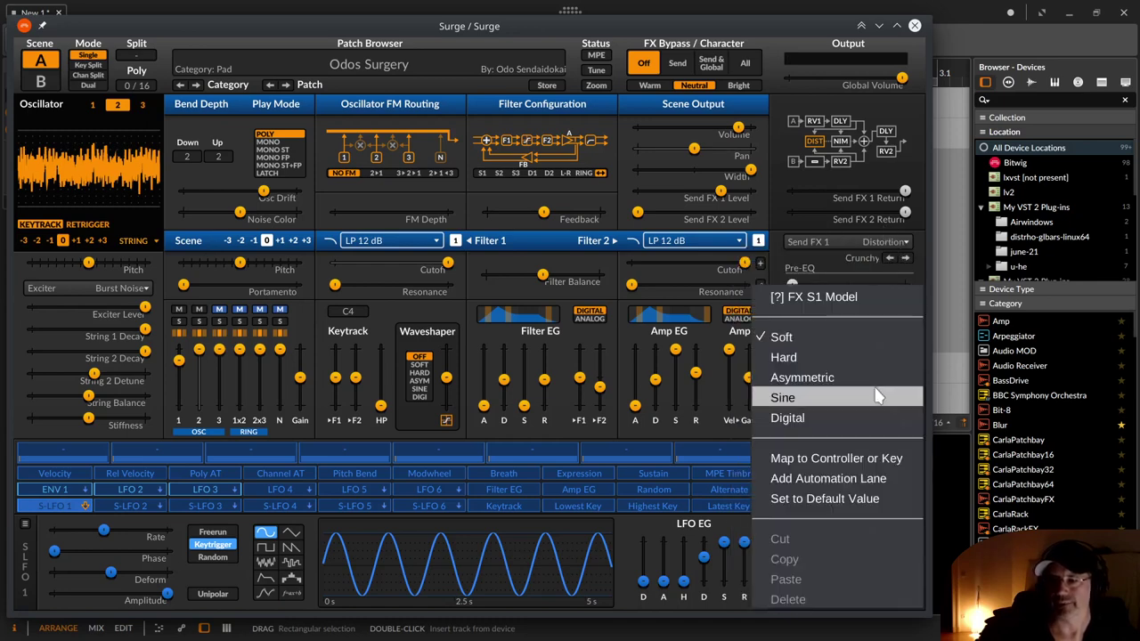
Set the Distortion model to Asymmetric and check the modulation source options for its Feedback.
{"action": "right_click", "coordinate": [880, 390]}
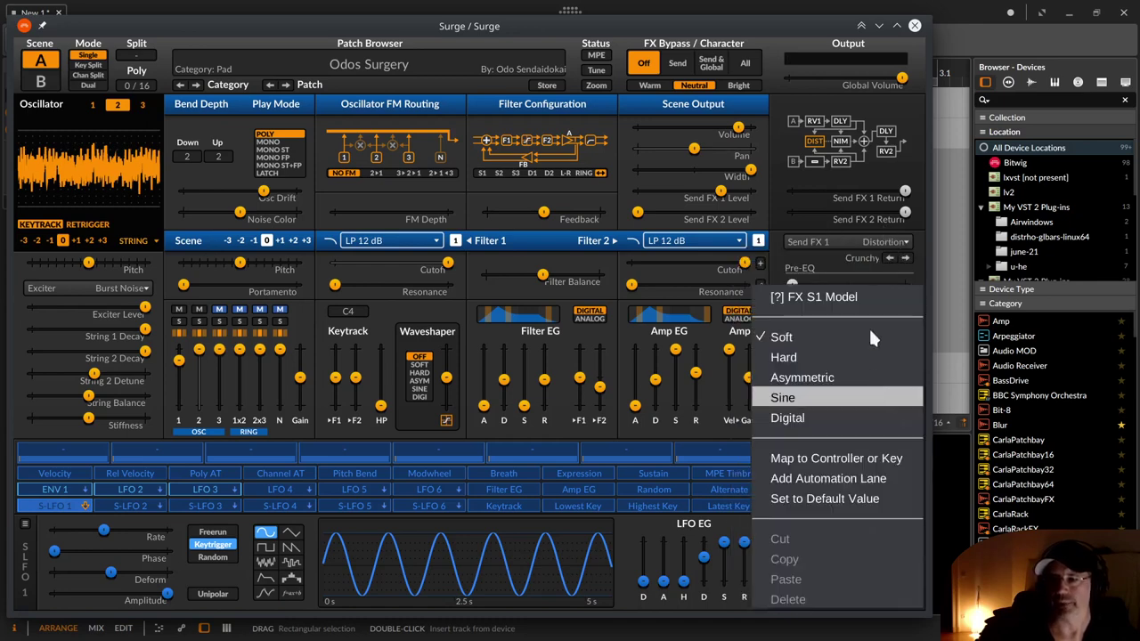
{"action": "left_click", "coordinate": [820, 382]}
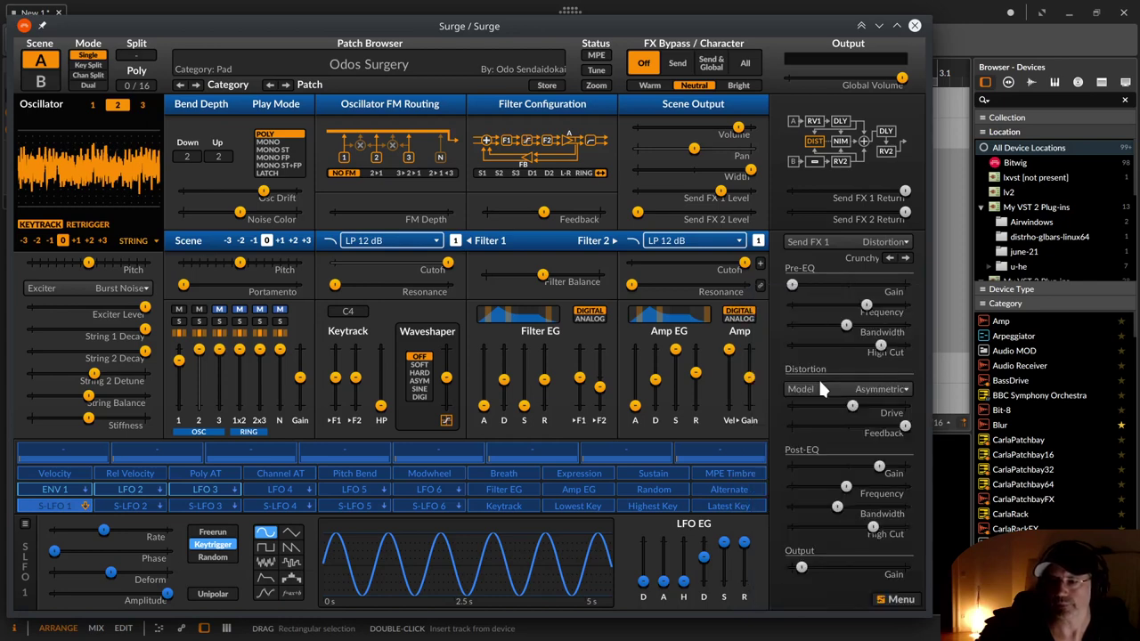
{"action": "right_click", "coordinate": [908, 431]}
{"action": "mouse_move", "coordinate": [840, 418]}
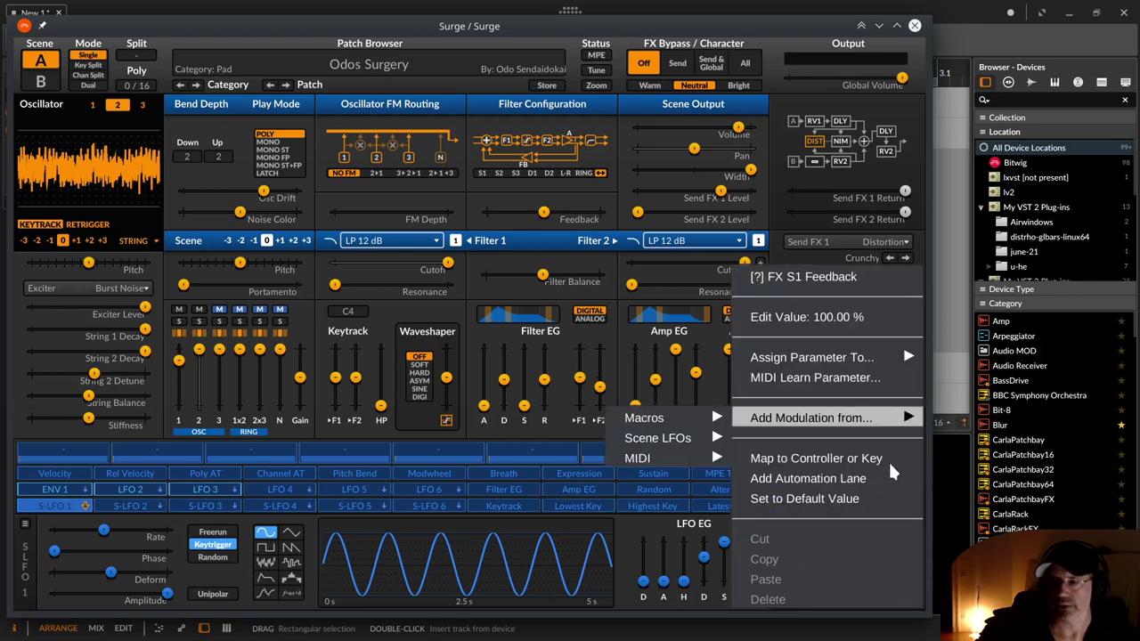
{"action": "left_click", "coordinate": [825, 118]}
Display the Global FX 2 Reverb 2 settings, followed by the Global FX 1 Delay settings.
{"action": "left_click", "coordinate": [884, 151]}
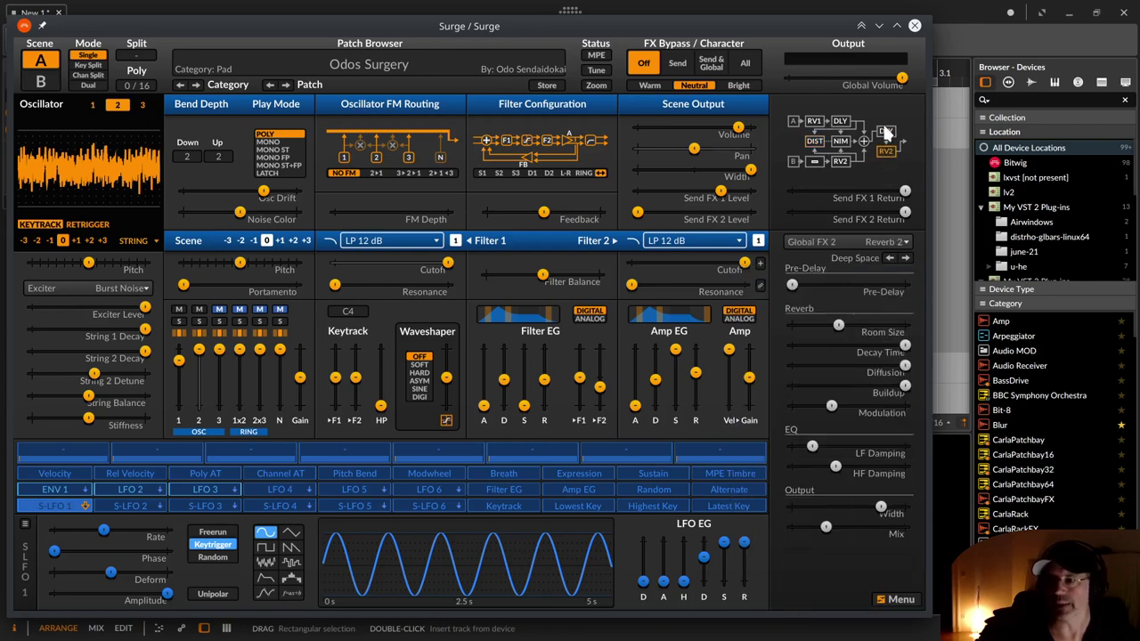
{"action": "left_click", "coordinate": [885, 131]}
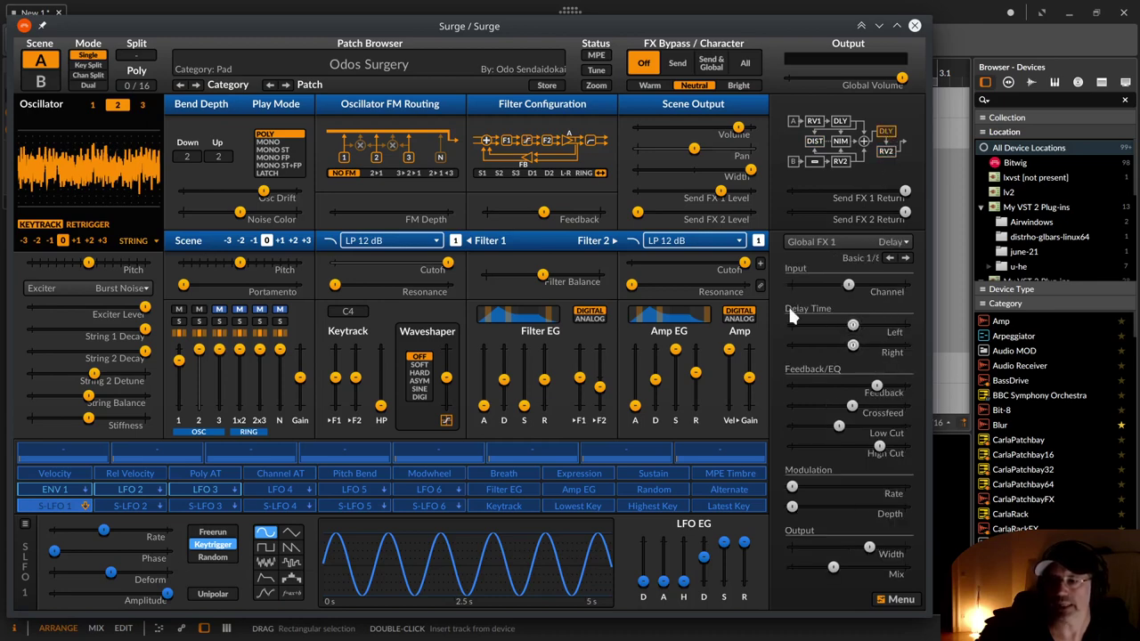
Turn Tempo Sync off for the Global FX 1 Delay's left delay time, check its options, and turn it on again.
{"action": "right_click", "coordinate": [853, 330]}
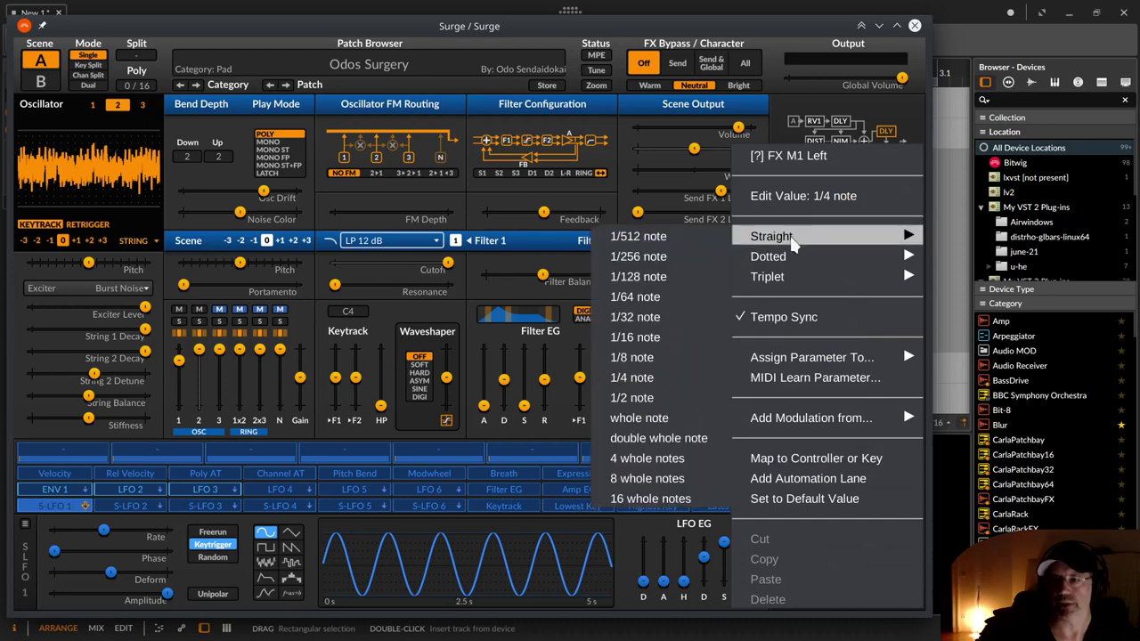
{"action": "mouse_move", "coordinate": [772, 278]}
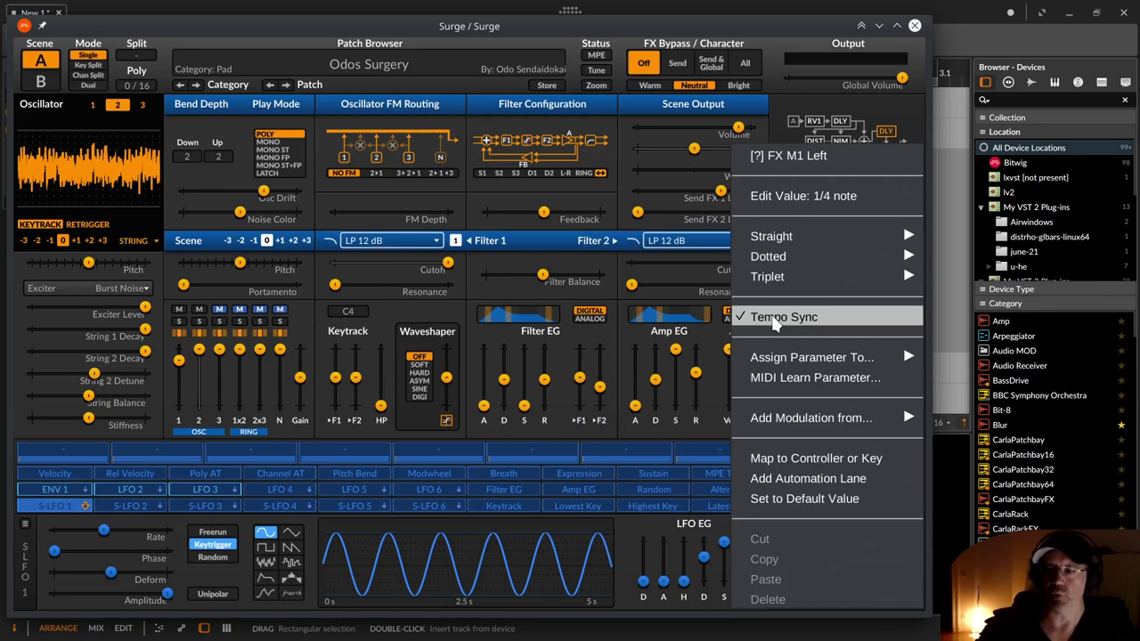
{"action": "left_click", "coordinate": [775, 320]}
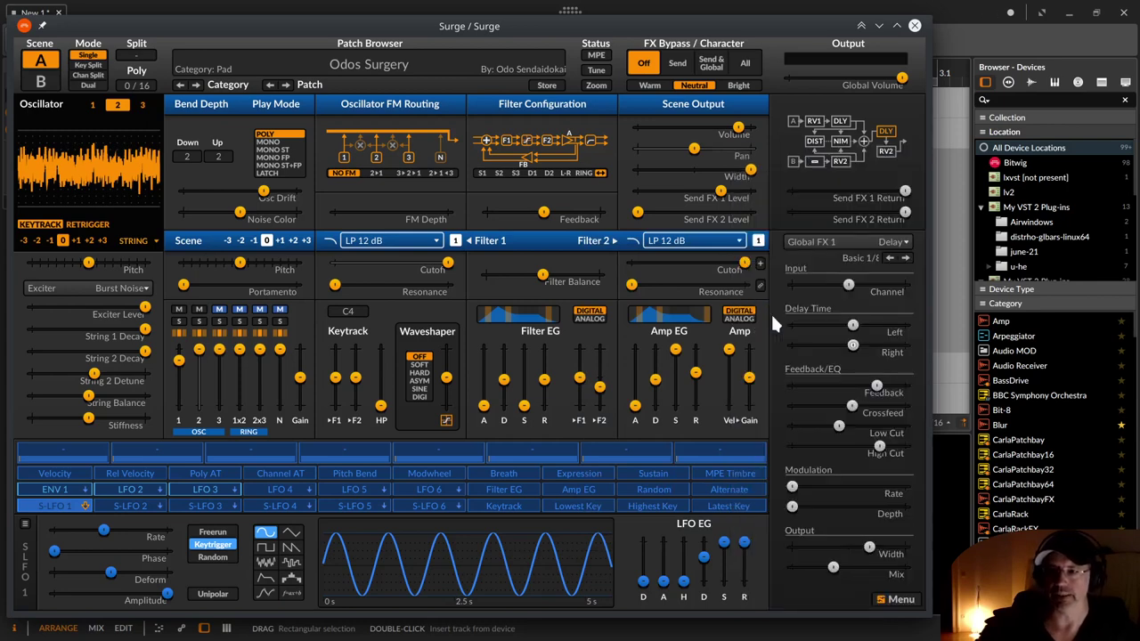
{"action": "right_click", "coordinate": [852, 327]}
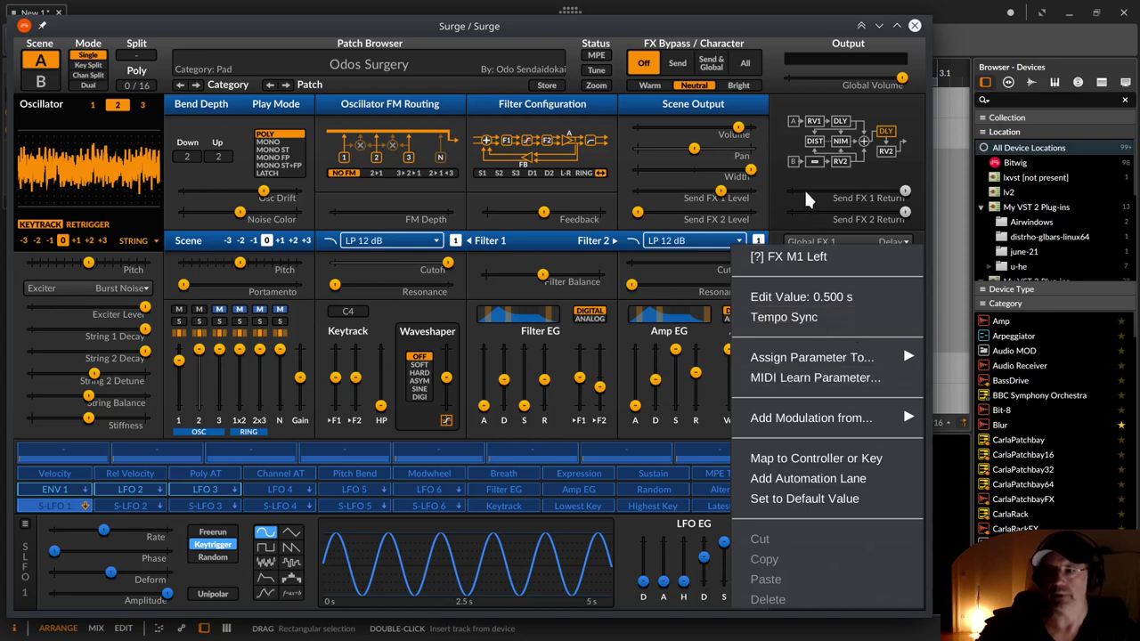
{"action": "left_click", "coordinate": [803, 220]}
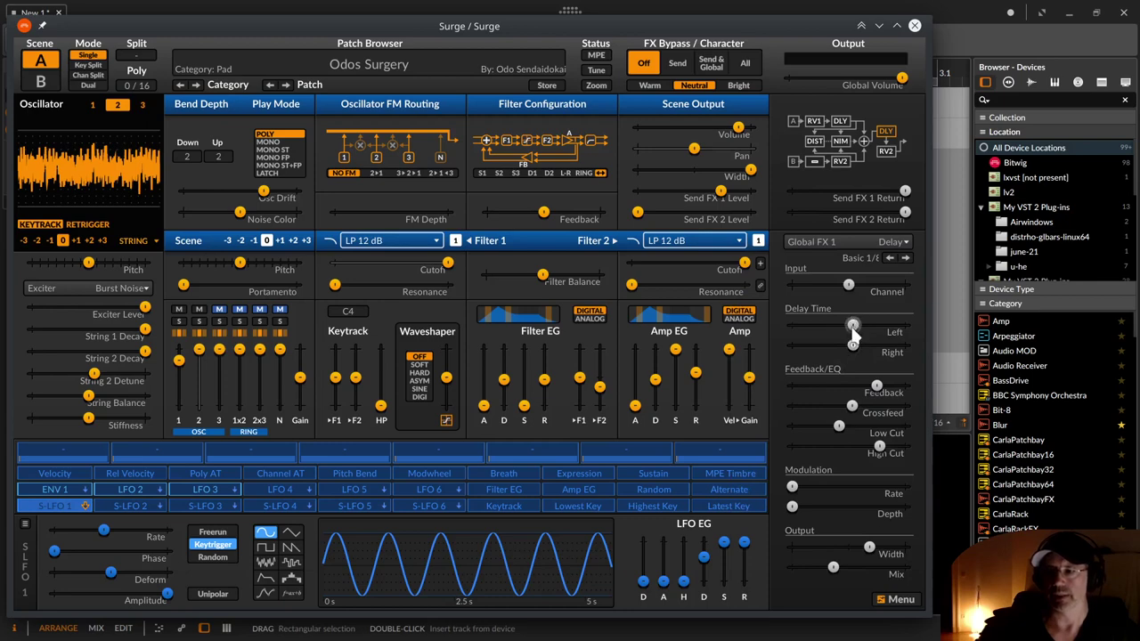
{"action": "right_click", "coordinate": [852, 329]}
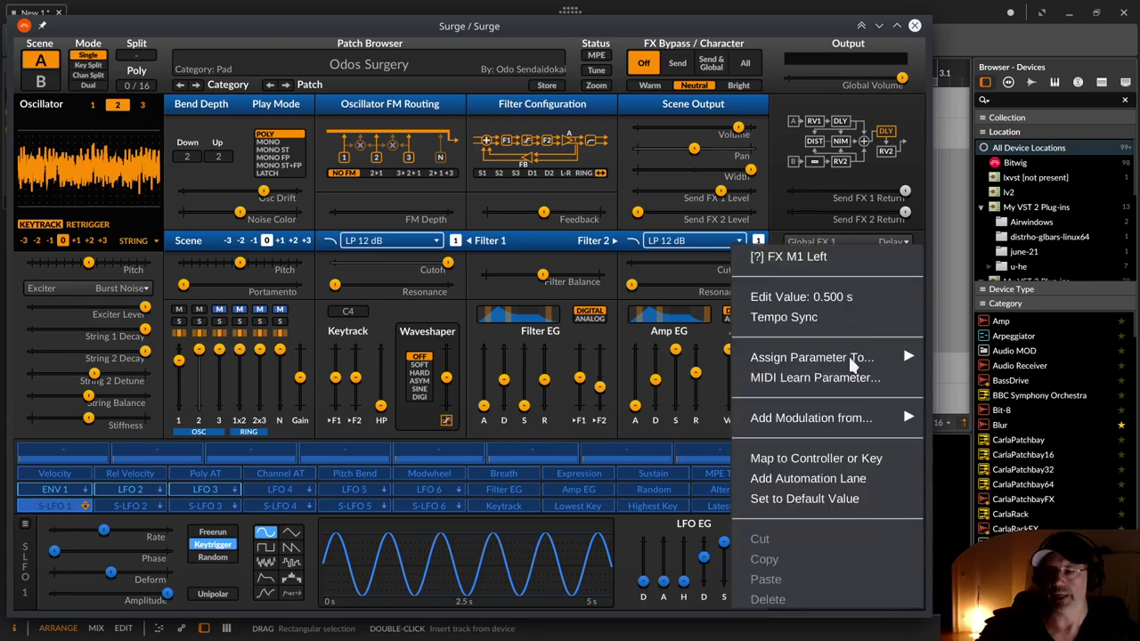
{"action": "left_click", "coordinate": [816, 319]}
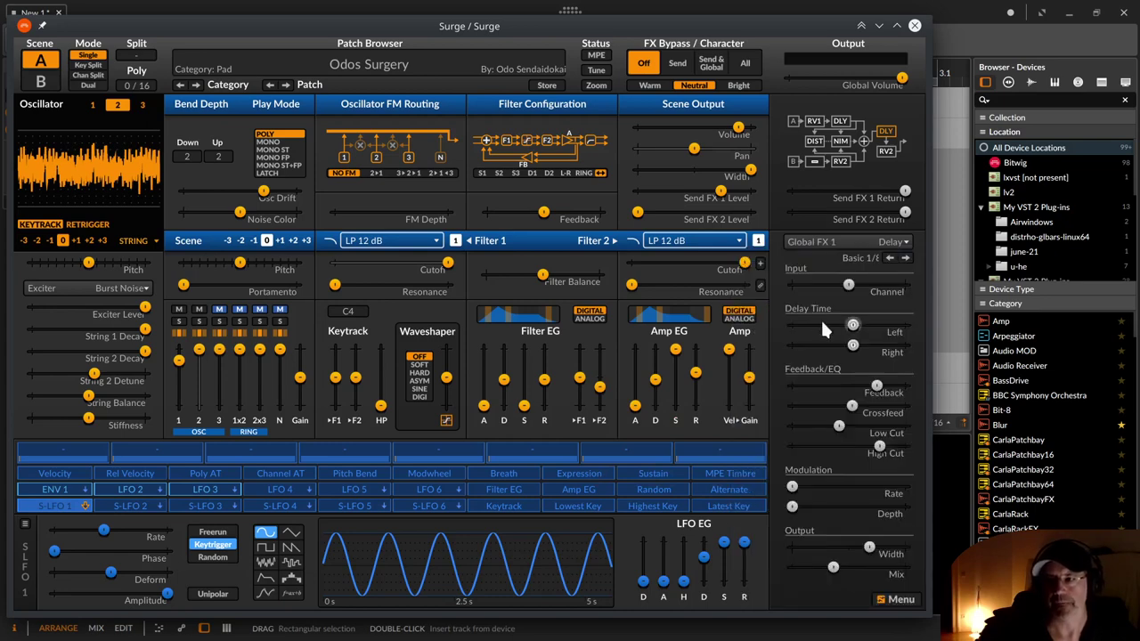
Raise the Global FX 1 Delay's left delay time slightly to a 1/2 triplet.
{"action": "mouse_move", "coordinate": [854, 327]}
{"action": "left_mouse_down"}
{"action": "mouse_move", "coordinate": [868, 328]}
{"action": "mouse_move", "coordinate": [842, 330]}
{"action": "mouse_move", "coordinate": [856, 330]}
{"action": "left_mouse_up"}
{"action": "right_click", "coordinate": [856, 329]}
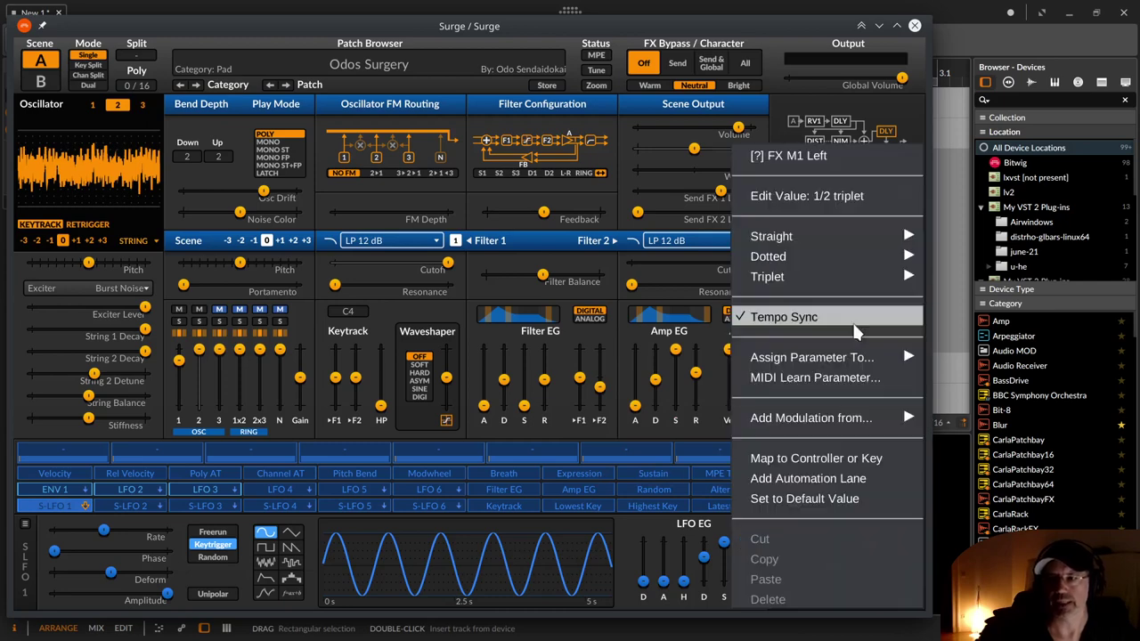
Examine the left delay time's straight, dotted and triplet values and its Macro, Scene LFO and MIDI modulation sources.
{"action": "mouse_move", "coordinate": [813, 240]}
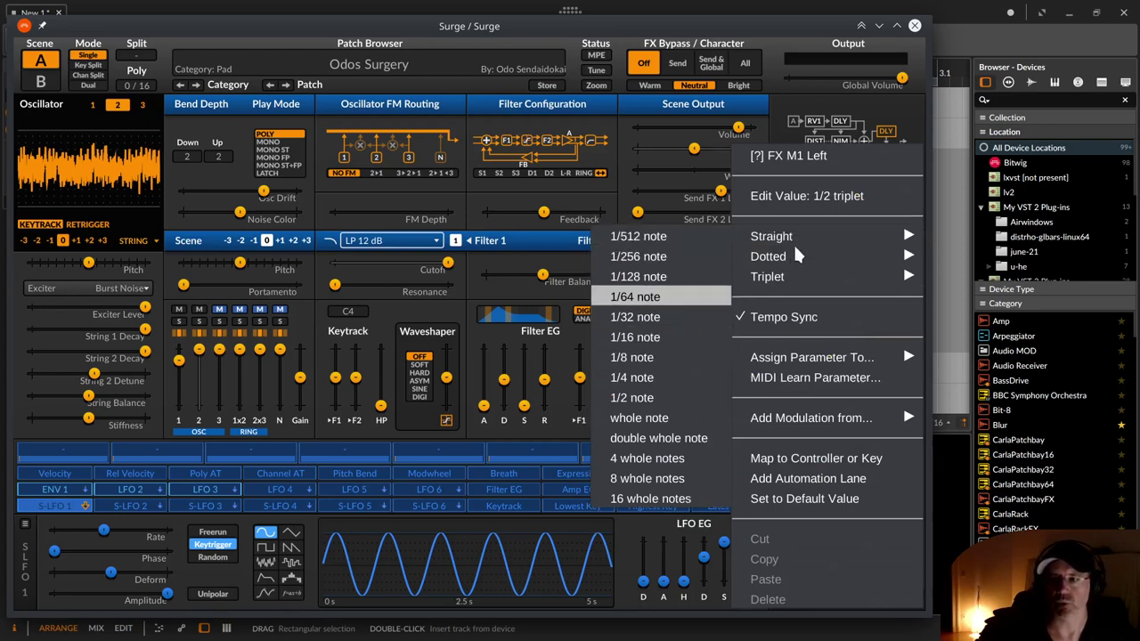
{"action": "mouse_move", "coordinate": [792, 258]}
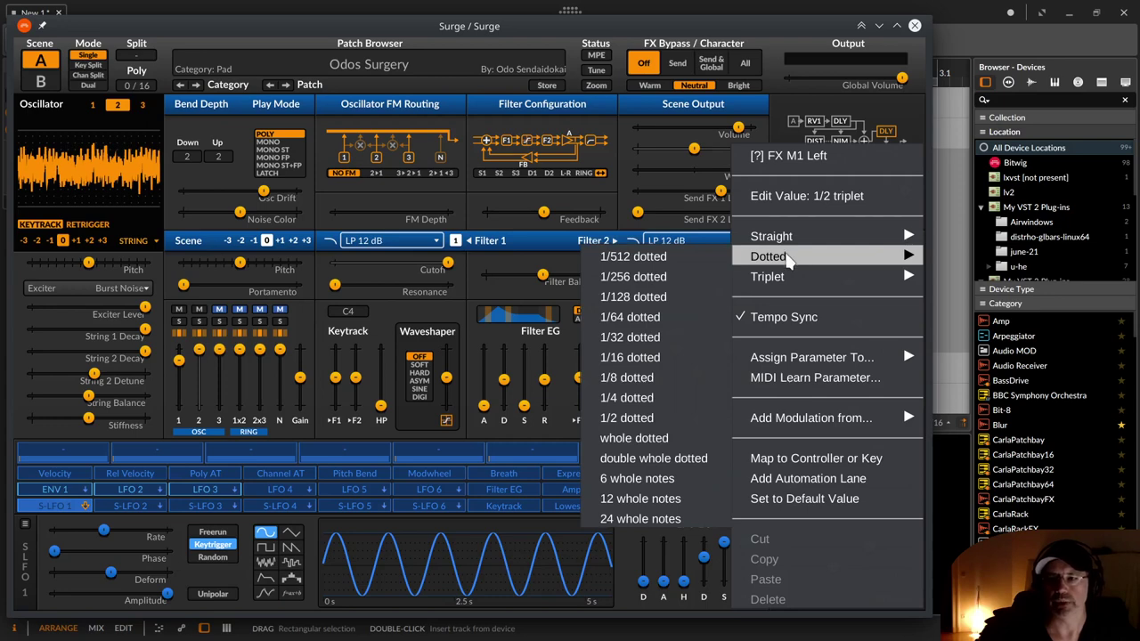
{"action": "mouse_move", "coordinate": [785, 282]}
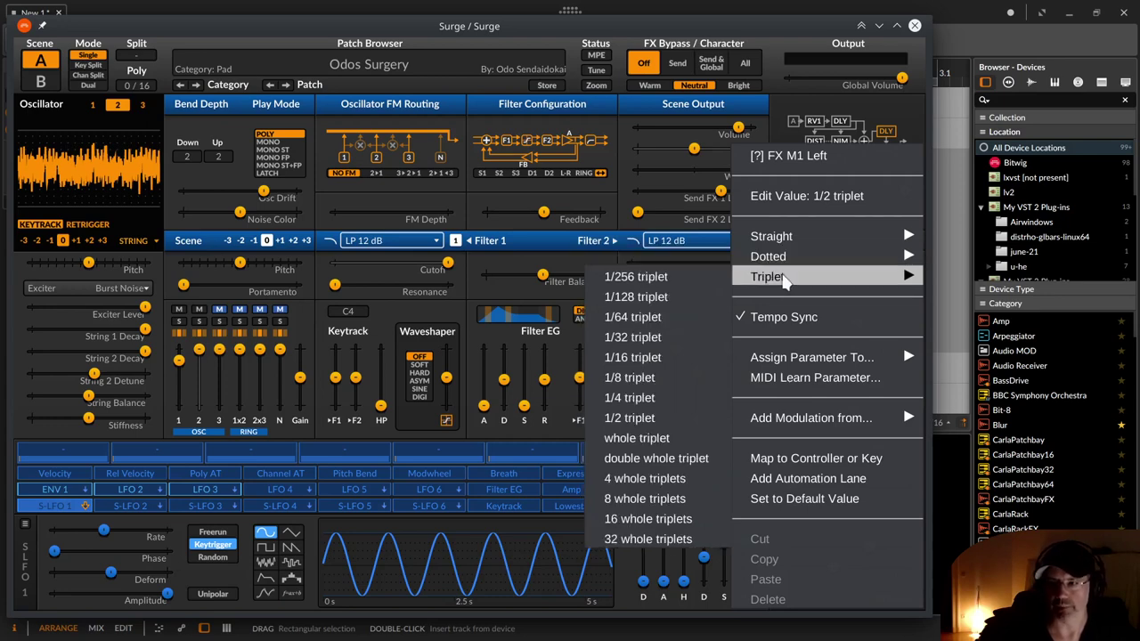
{"action": "mouse_move", "coordinate": [786, 423]}
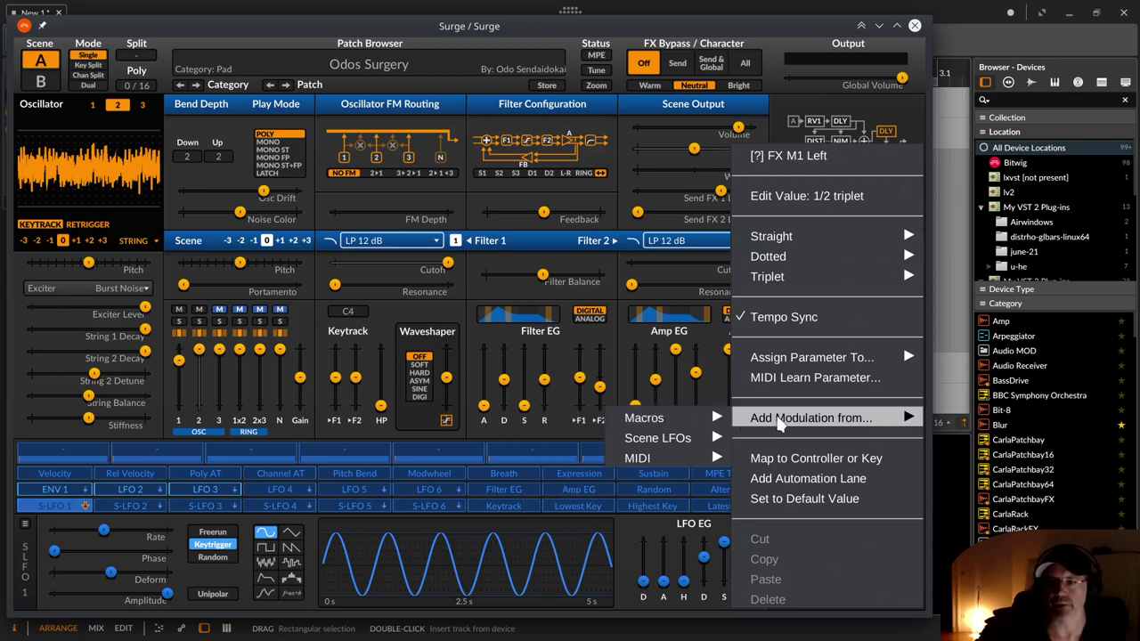
{"action": "mouse_move", "coordinate": [724, 419]}
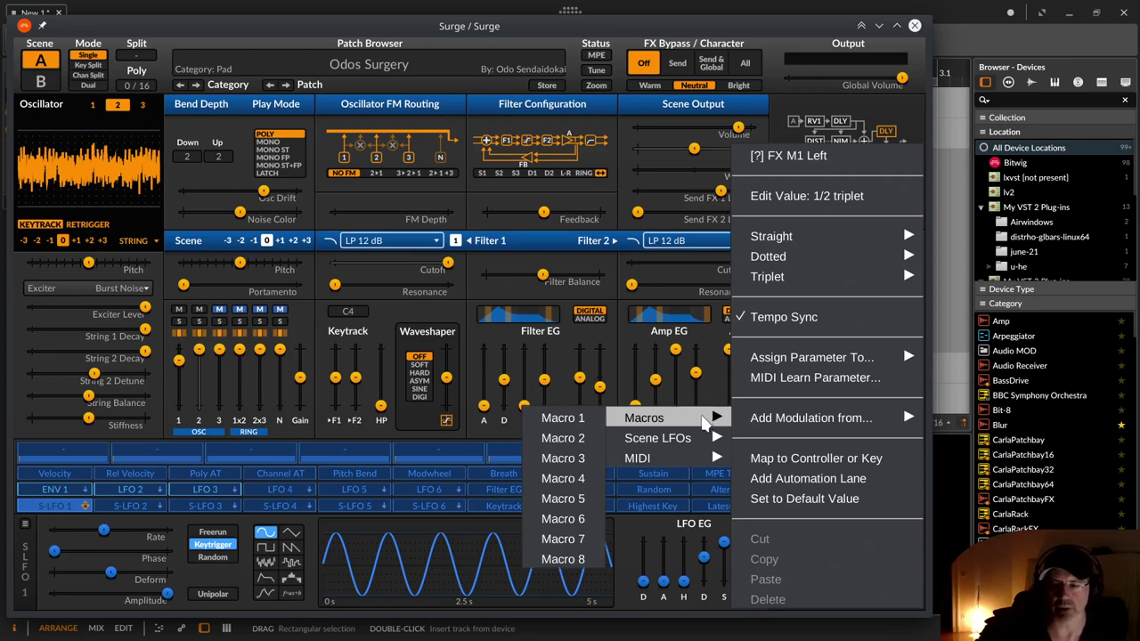
{"action": "mouse_move", "coordinate": [691, 438]}
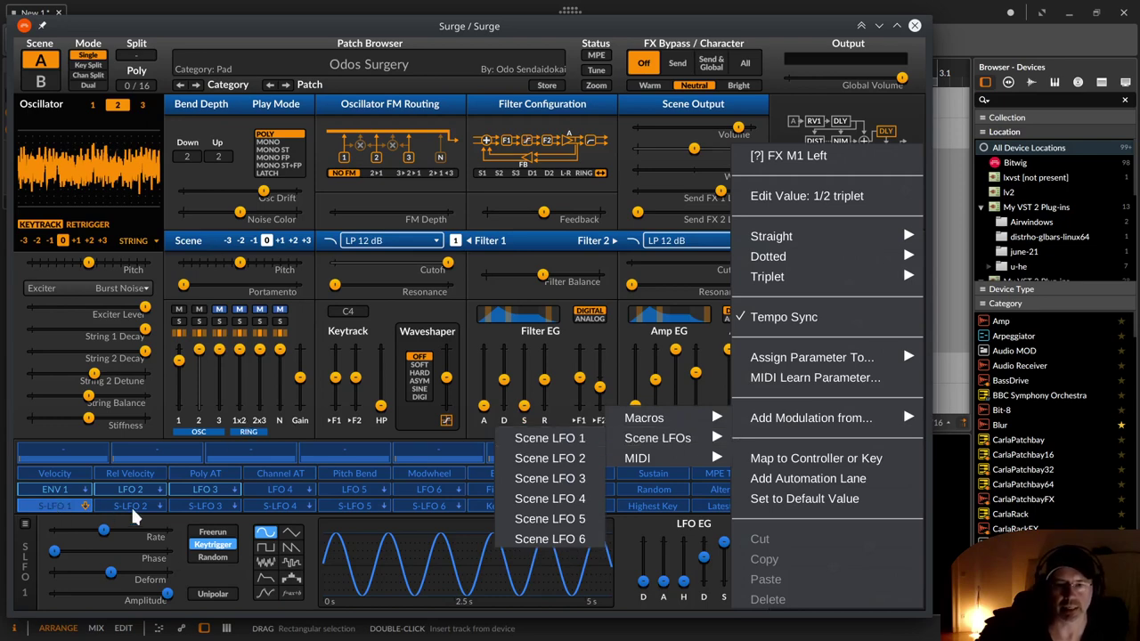
{"action": "mouse_move", "coordinate": [706, 466]}
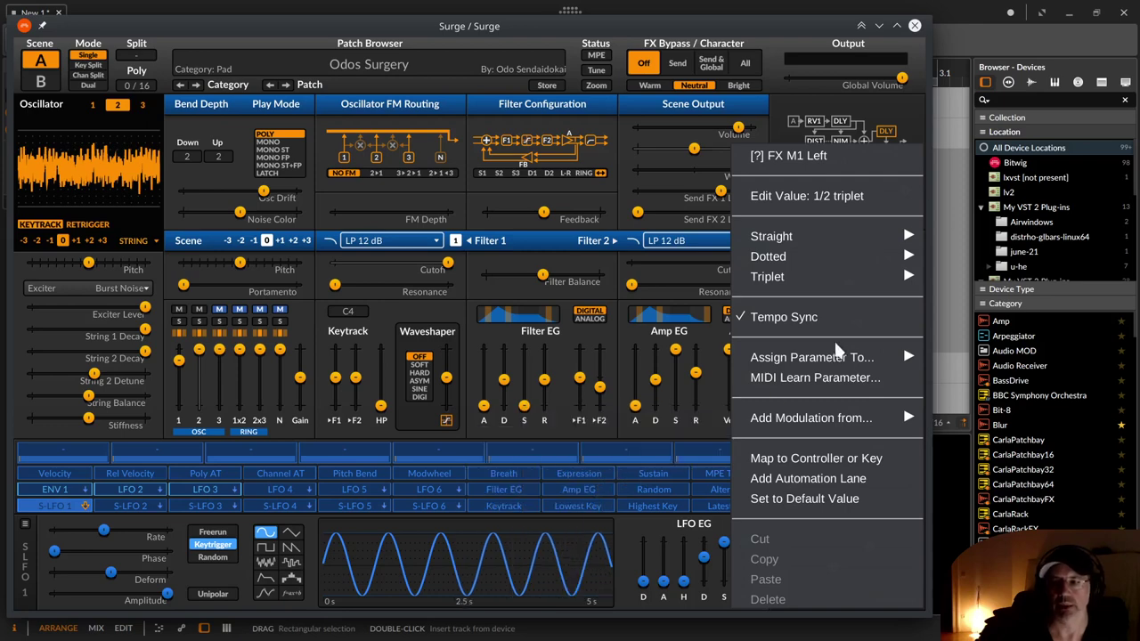
{"action": "mouse_move", "coordinate": [848, 361]}
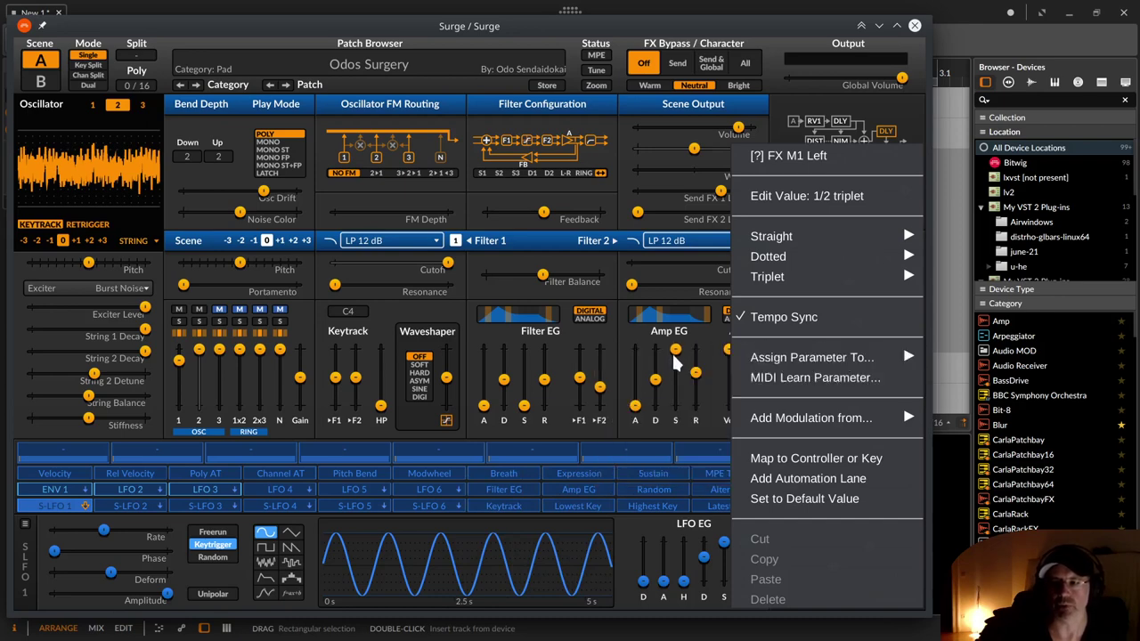
{"action": "mouse_move", "coordinate": [700, 356]}
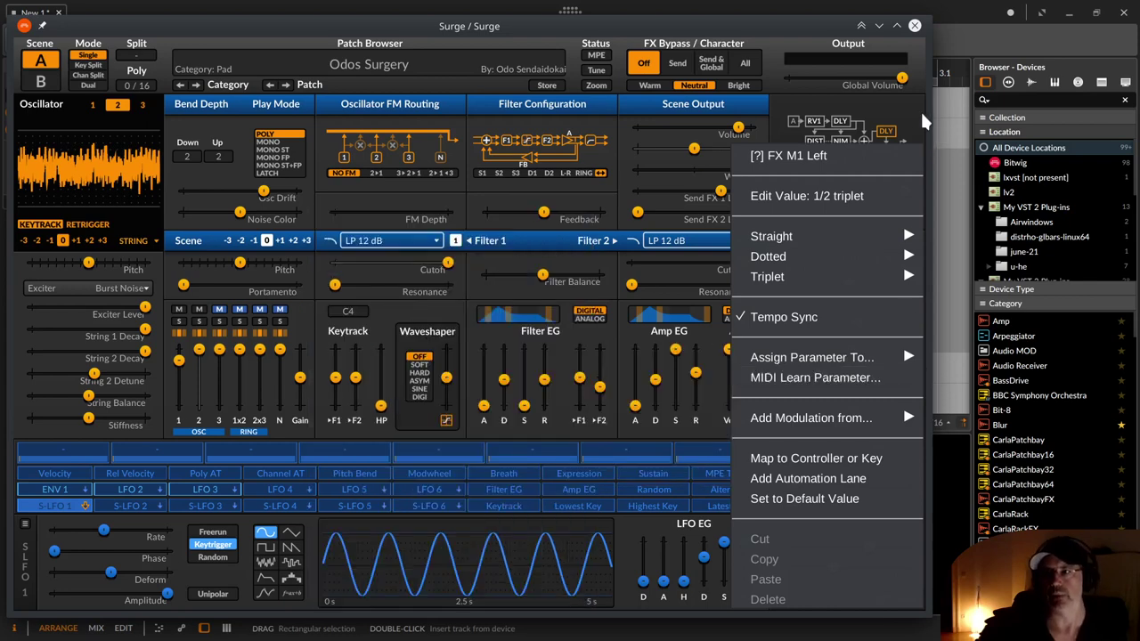
{"action": "left_click", "coordinate": [916, 112]}
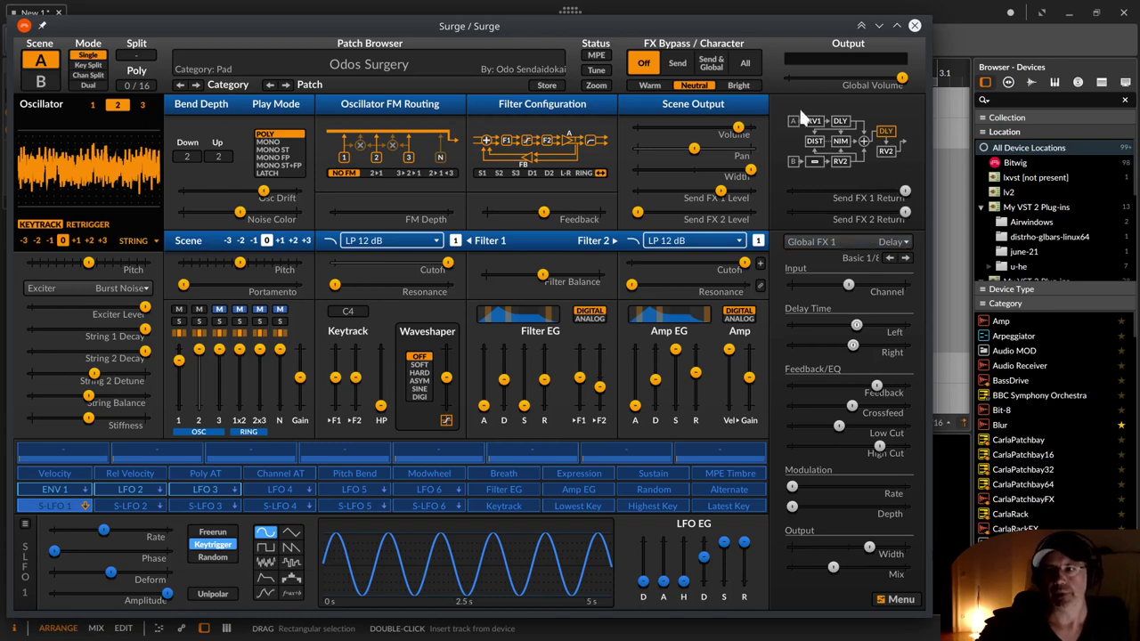
Browse the available effect types and presets for the Global FX 1 slot, leaving the Delay selected.
{"action": "left_click", "coordinate": [816, 248]}
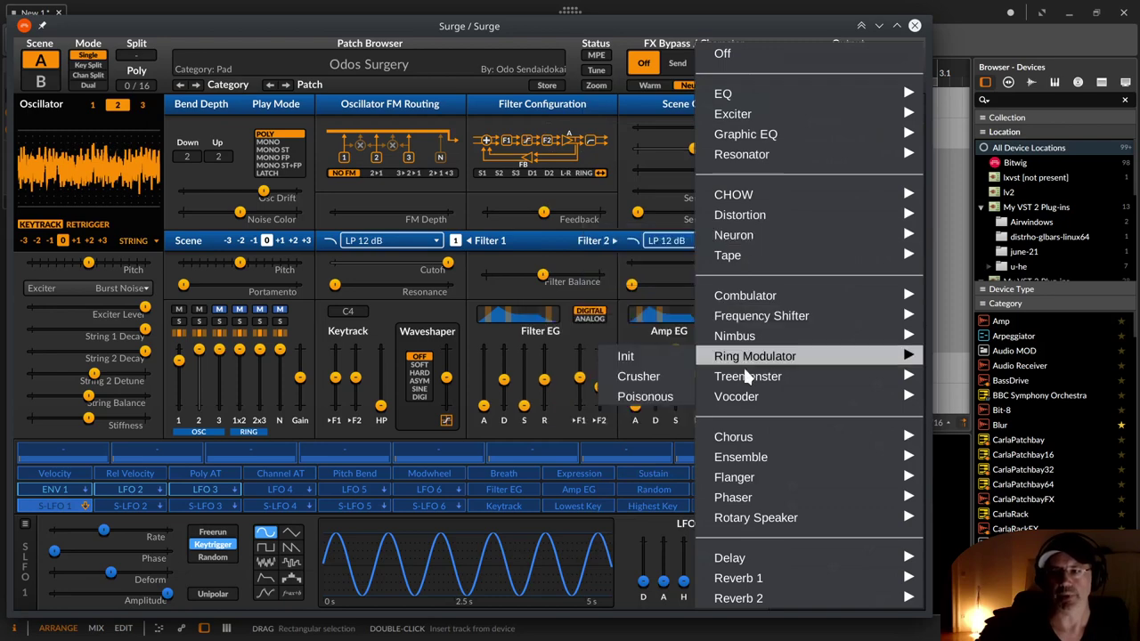
{"action": "mouse_move", "coordinate": [745, 398]}
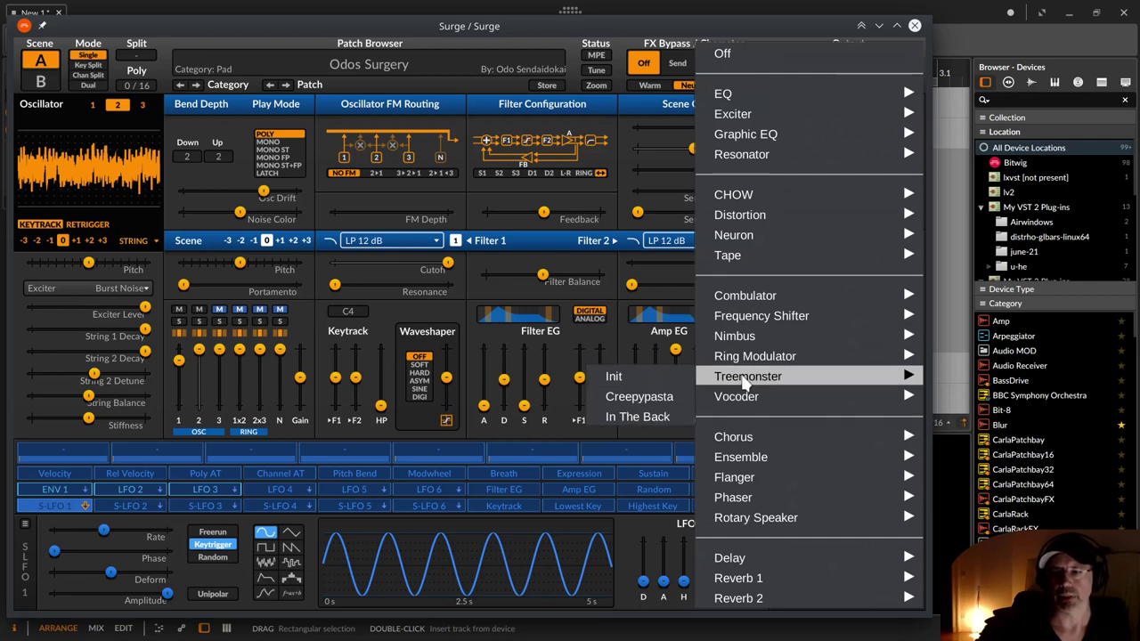
{"action": "mouse_move", "coordinate": [738, 360]}
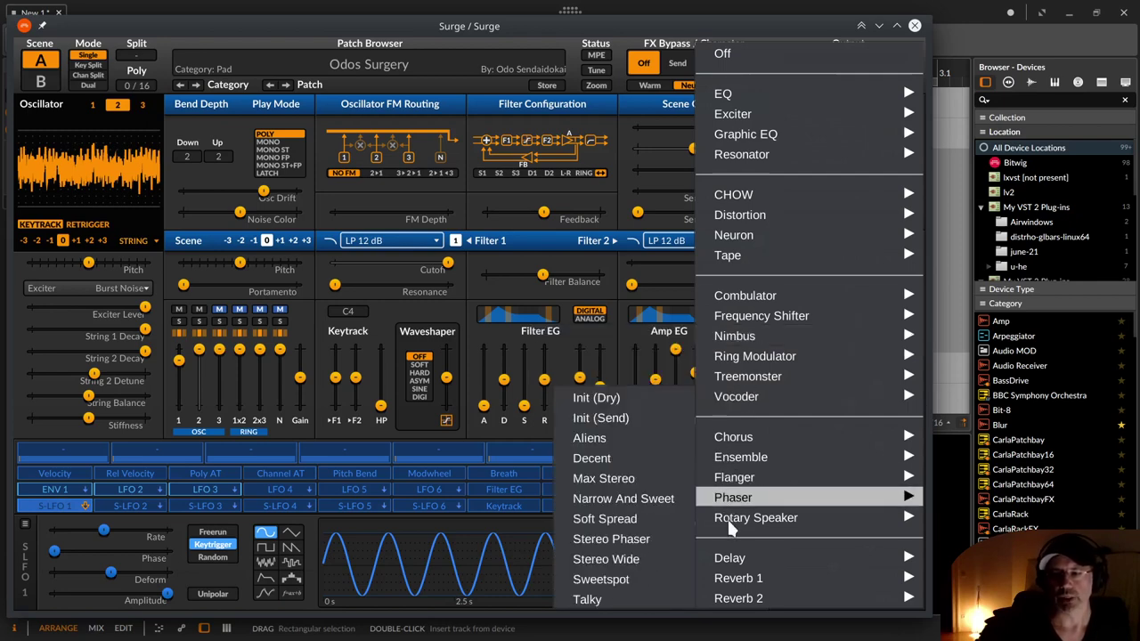
{"action": "mouse_move", "coordinate": [730, 523]}
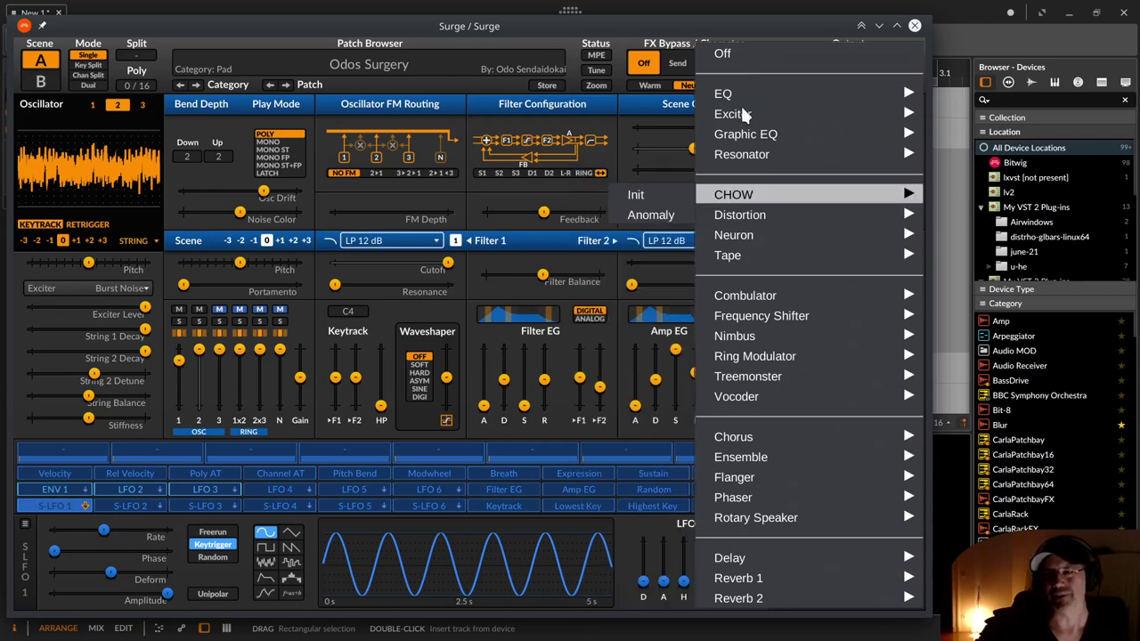
{"action": "mouse_move", "coordinate": [743, 109]}
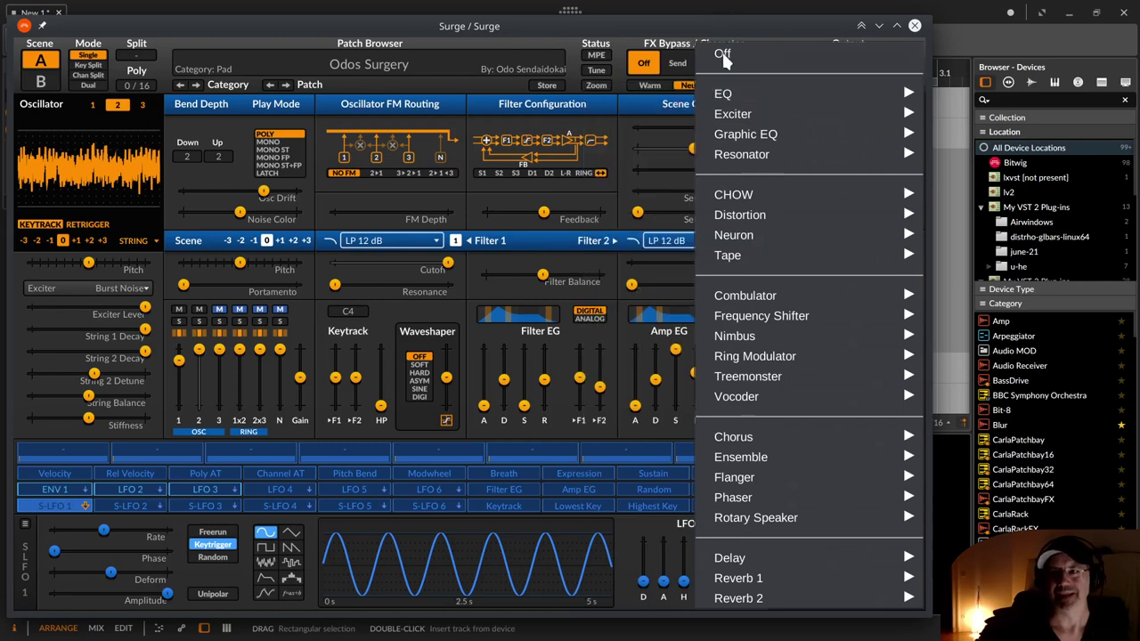
{"action": "left_click", "coordinate": [611, 27]}
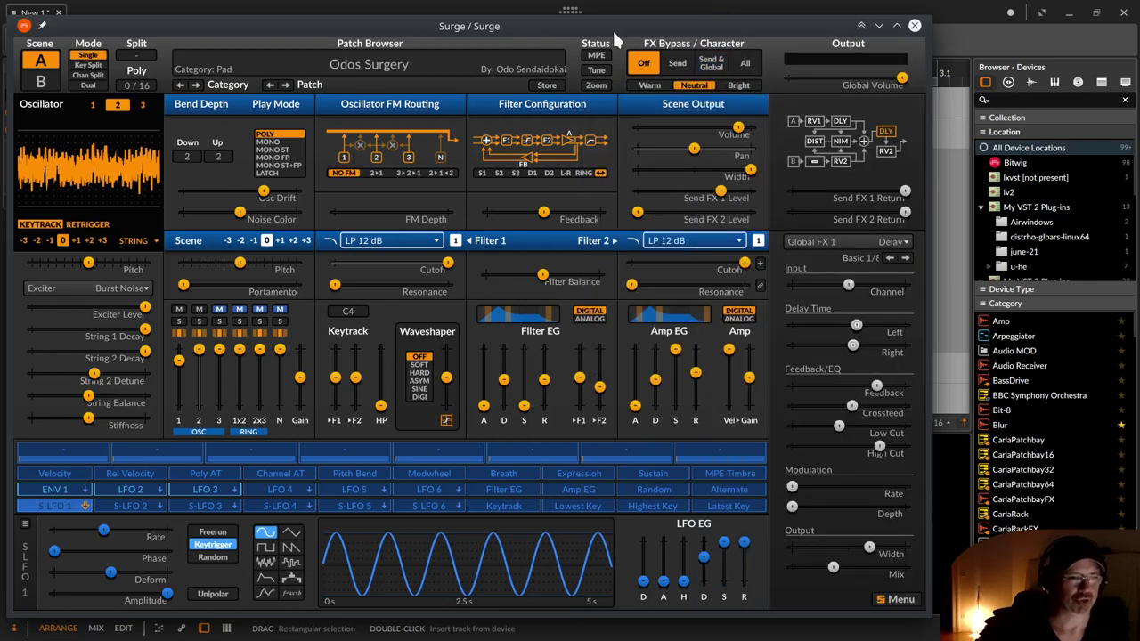